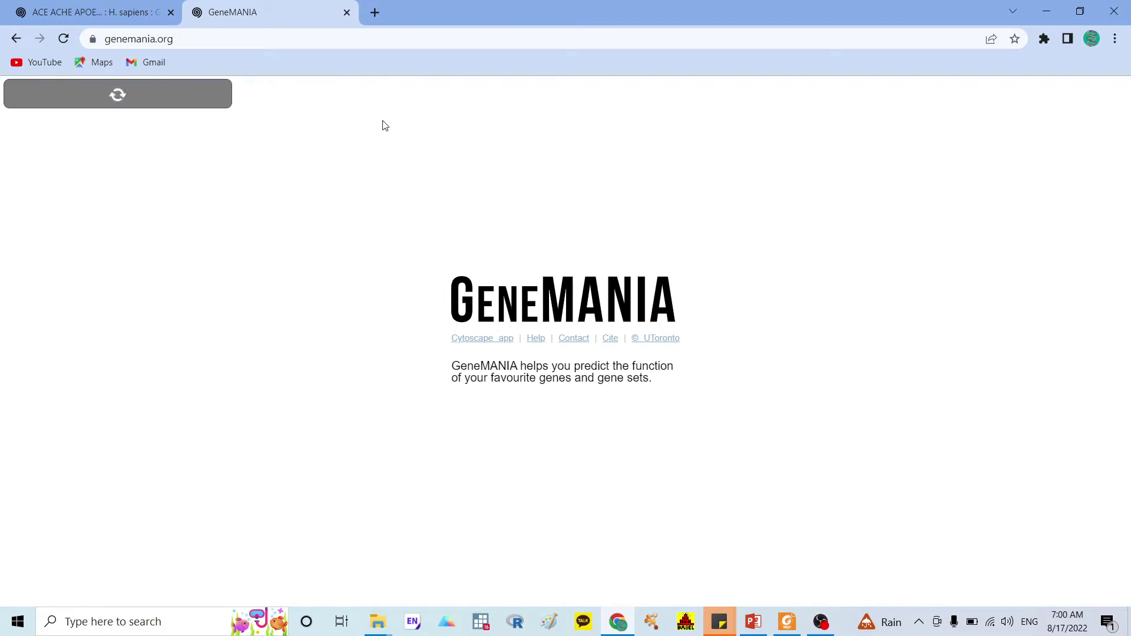
- Switch to the curcumin and metabolic syndrome paper in Foxit PDF Reader and go to its title page
{"action": "left_click", "coordinate": [122, 7]}
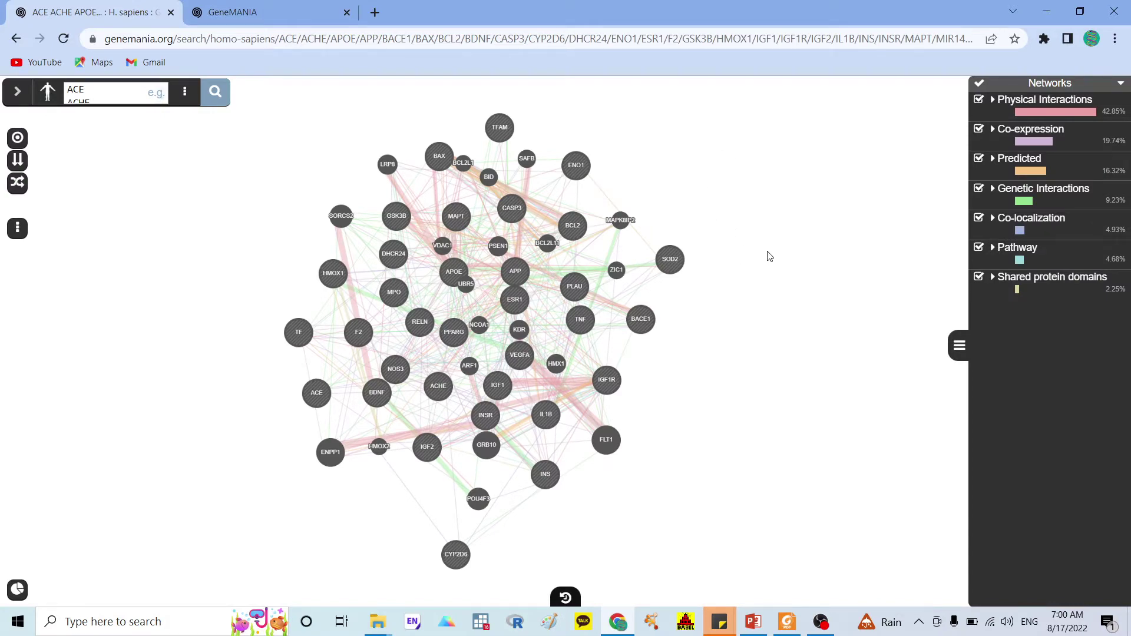
{"action": "left_click", "coordinate": [791, 627]}
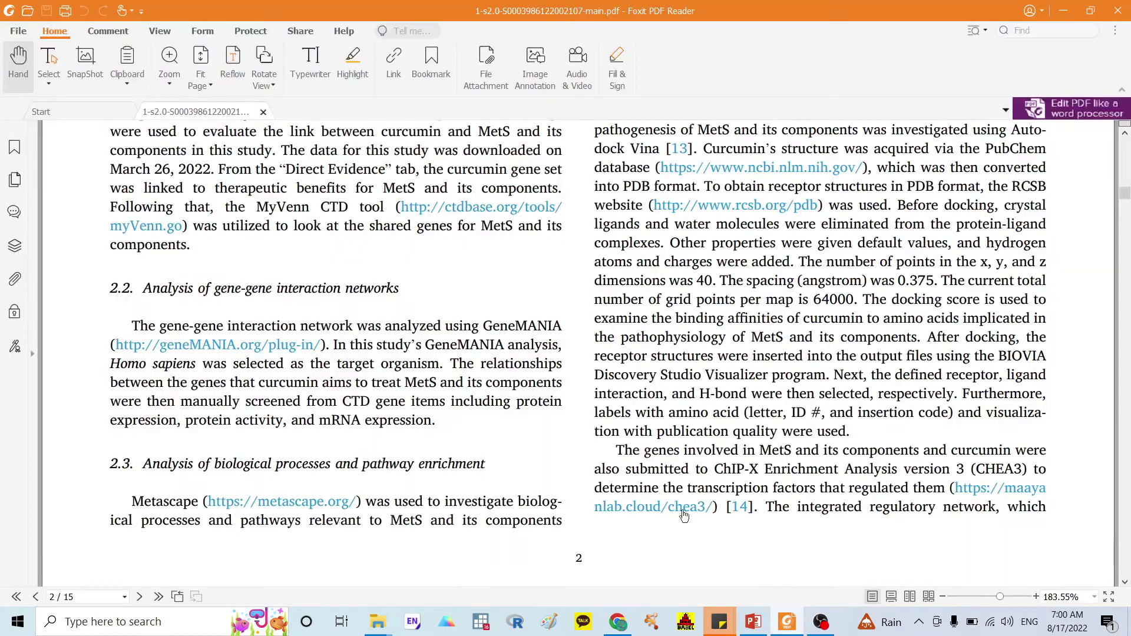
{"action": "scroll", "coordinate": [274, 327], "scroll_direction": "up", "scroll_amount": 5}
{"action": "scroll", "coordinate": [274, 324], "scroll_direction": "up", "scroll_amount": 15}
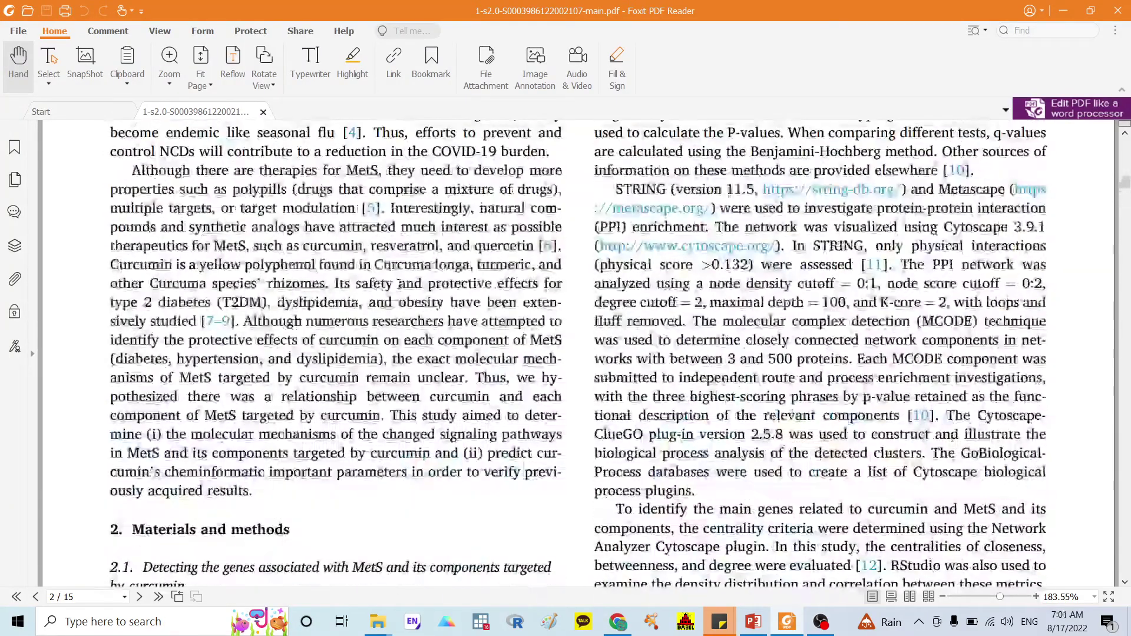
{"action": "scroll", "coordinate": [399, 284], "scroll_direction": "up", "scroll_amount": 5}
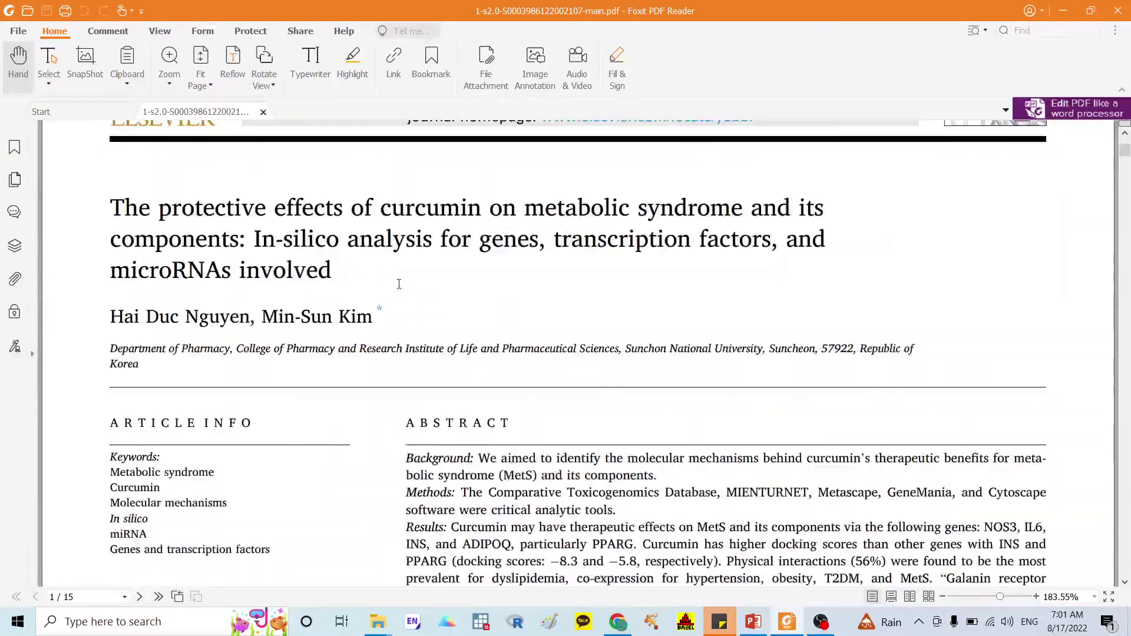
{"action": "scroll", "coordinate": [399, 284], "scroll_direction": "up", "scroll_amount": 3}
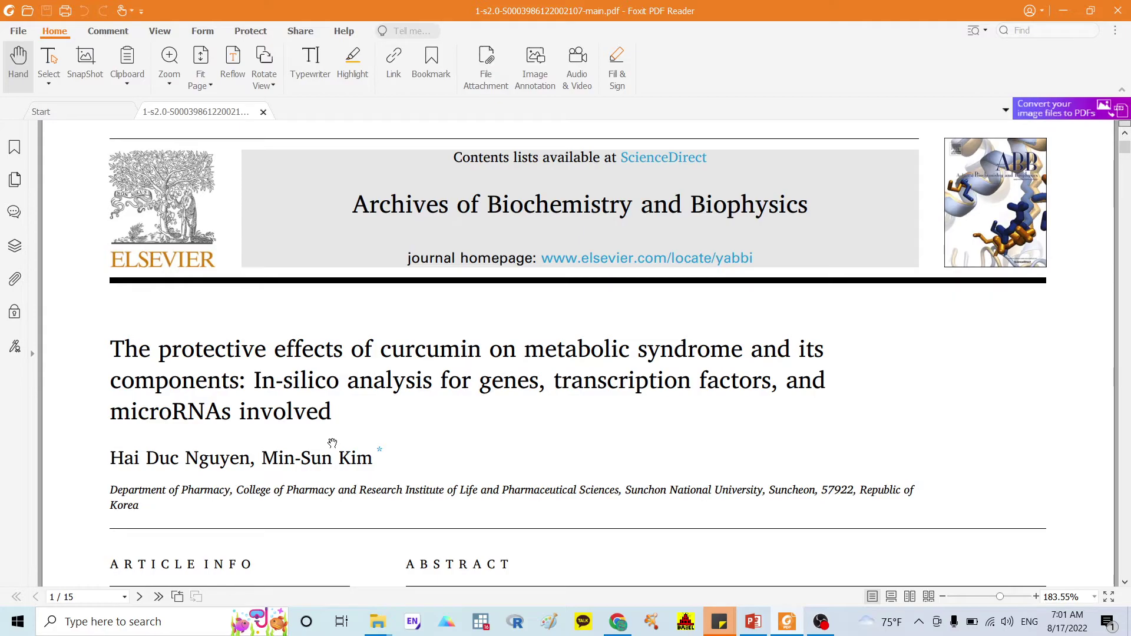
- Examine section 2.2 on gene-gene interaction networks and the GeneMANIA network figures on page 3 of the paper
{"action": "scroll", "coordinate": [332, 443], "scroll_direction": "down", "scroll_amount": 10}
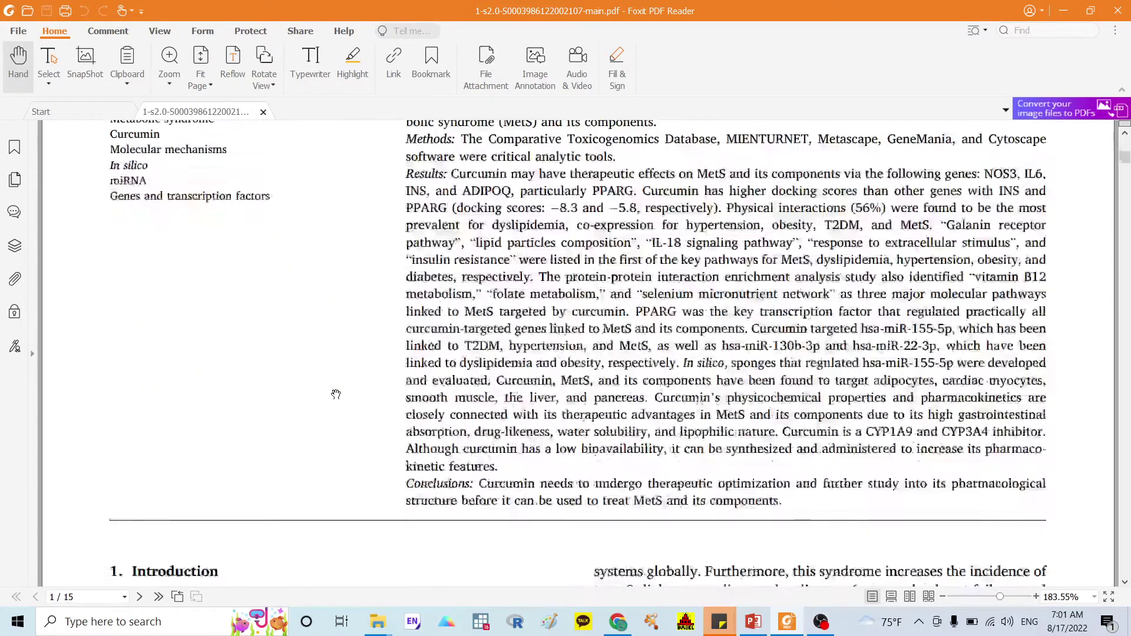
{"action": "scroll", "coordinate": [282, 428], "scroll_direction": "down", "scroll_amount": 20}
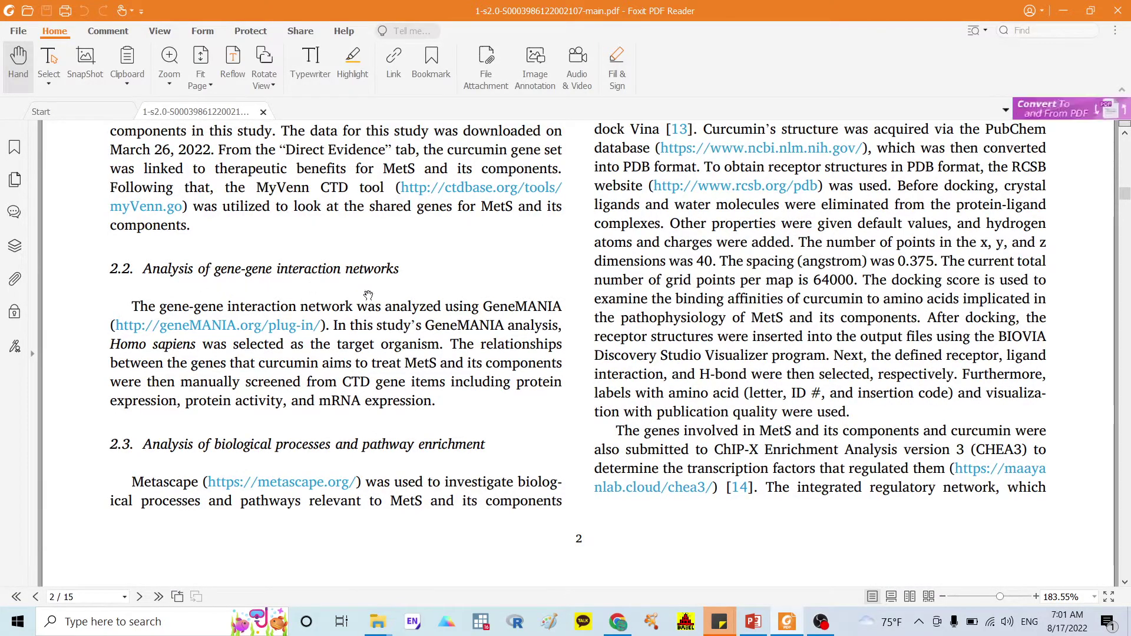
{"action": "scroll", "coordinate": [398, 405], "scroll_direction": "up", "scroll_amount": 10}
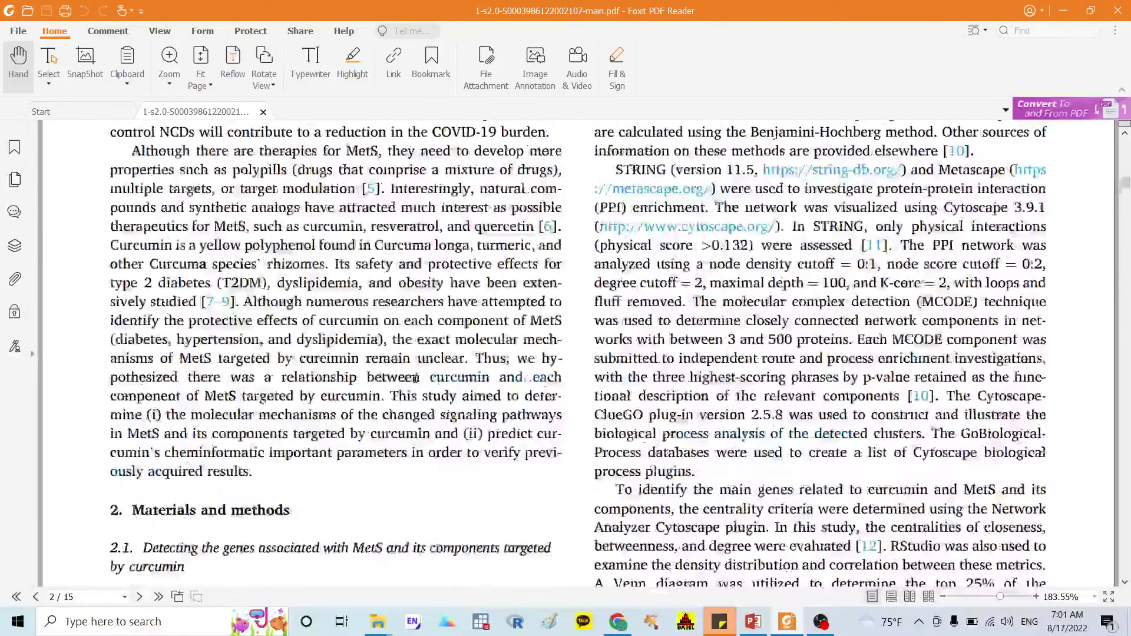
{"action": "scroll", "coordinate": [415, 365], "scroll_direction": "down", "scroll_amount": 7}
{"action": "scroll", "coordinate": [414, 361], "scroll_direction": "down", "scroll_amount": 15}
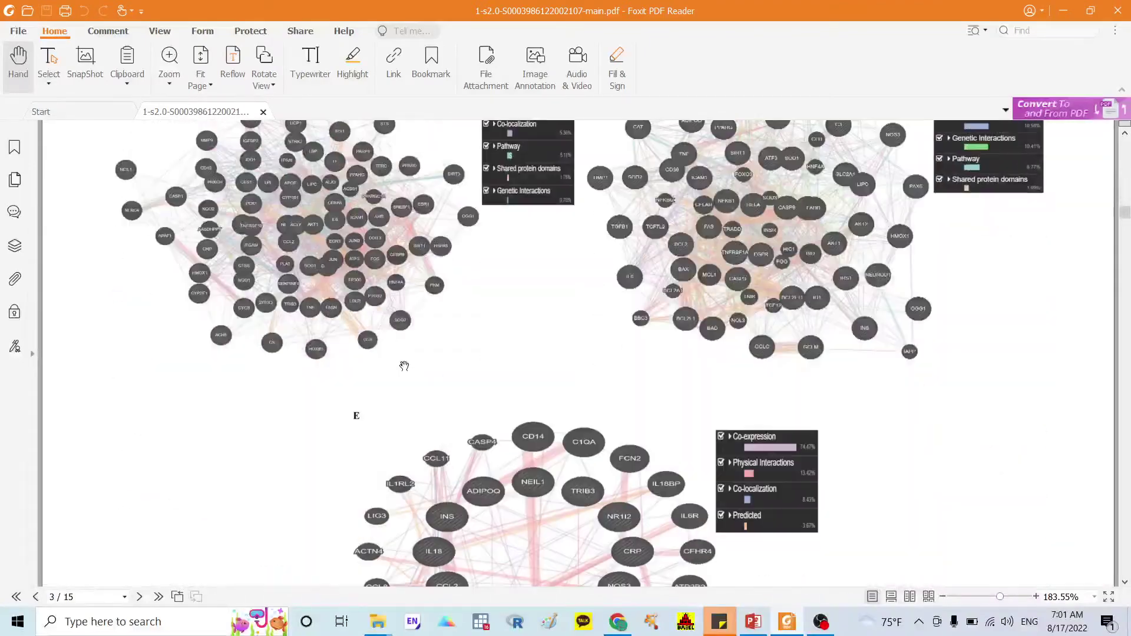
{"action": "scroll", "coordinate": [289, 297], "scroll_direction": "up", "scroll_amount": 3}
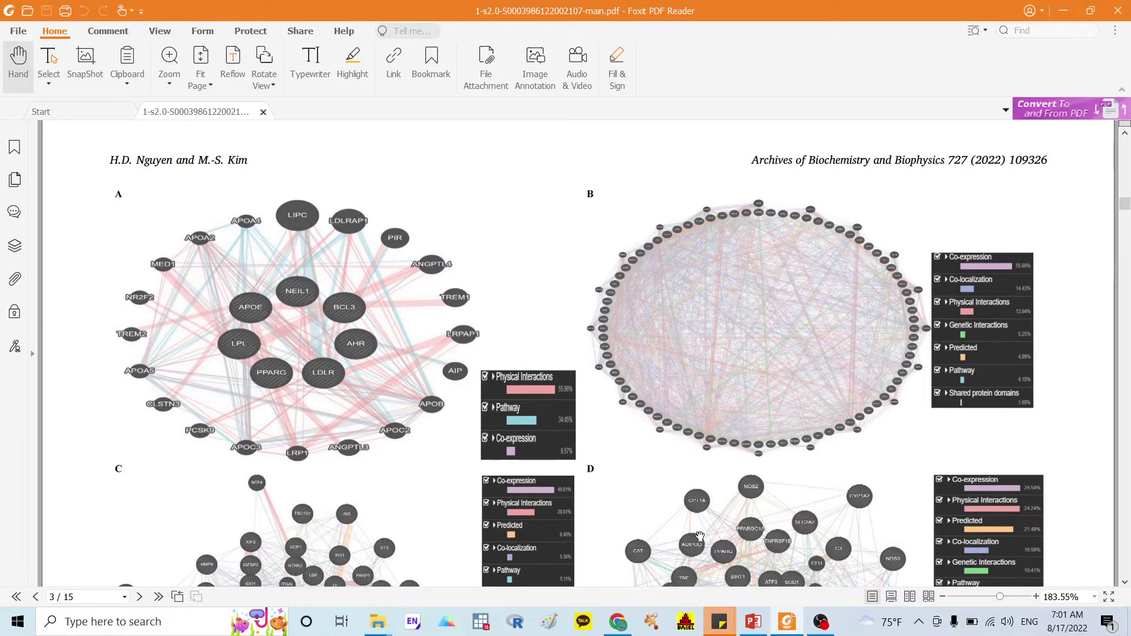
- Open the "curcumin and diabetes" text file from the desktop and review its gene list
{"action": "left_click", "coordinate": [1061, 11]}
{"action": "left_click", "coordinate": [1058, 13]}
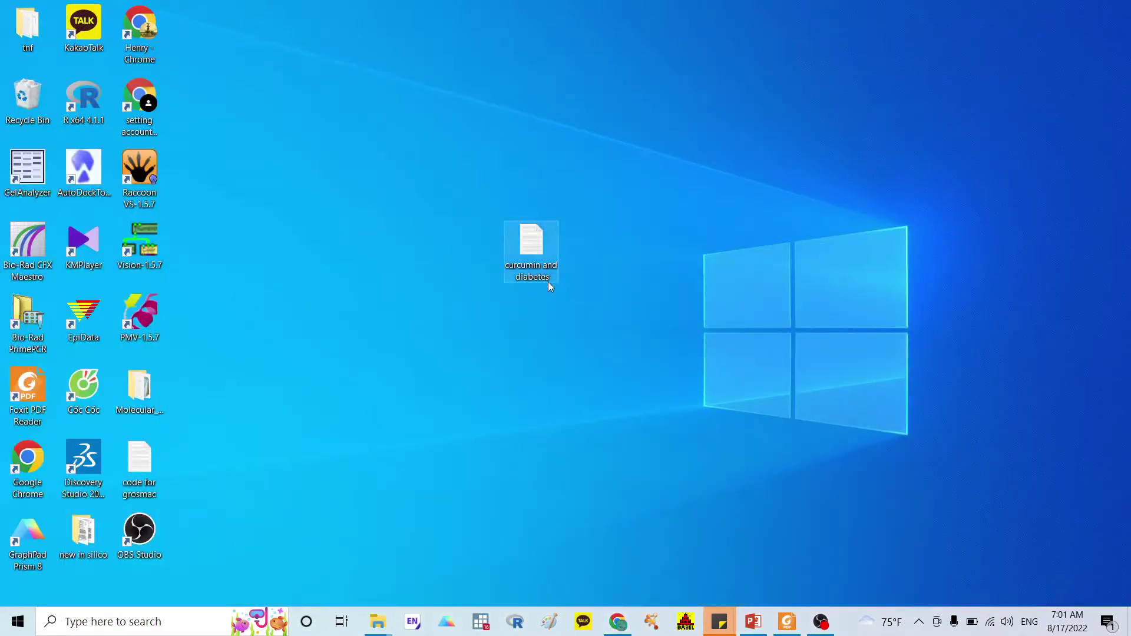
{"action": "double_click", "coordinate": [534, 246]}
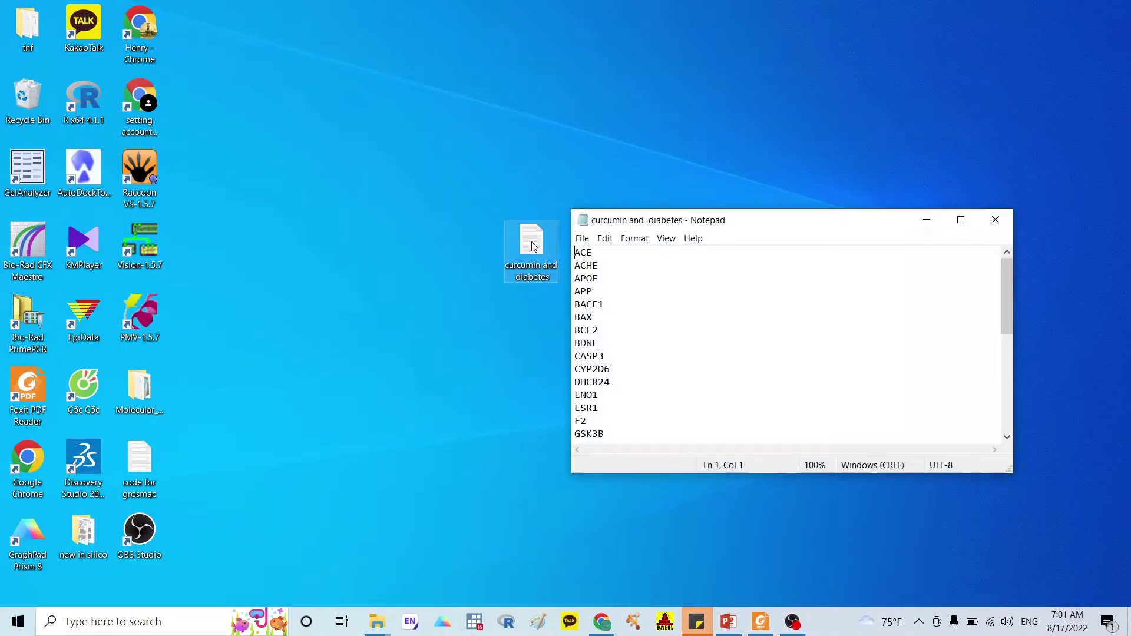
{"action": "left_click_drag", "start_coordinate": [774, 223], "coordinate": [823, 110]}
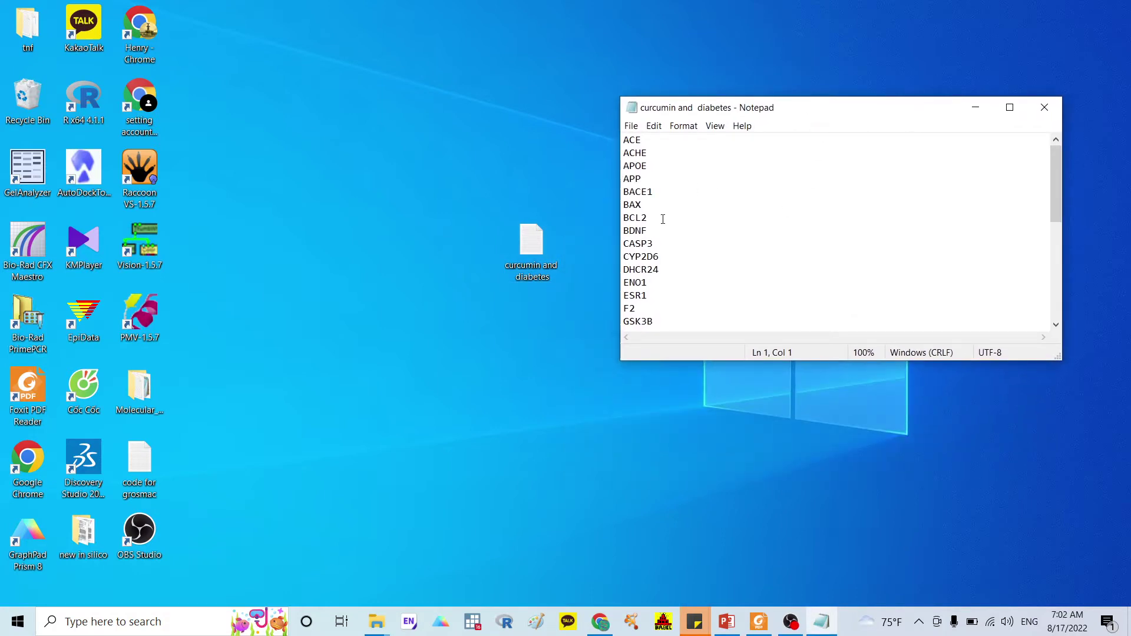
{"action": "scroll", "coordinate": [646, 184], "scroll_direction": "down", "scroll_amount": 5}
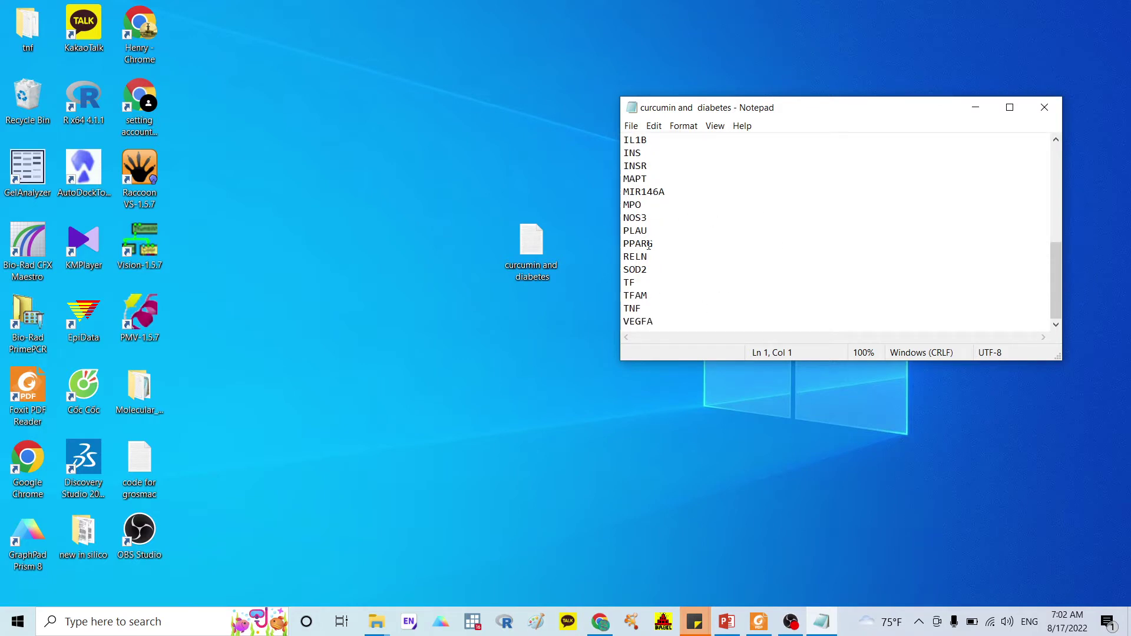
{"action": "scroll", "coordinate": [673, 241], "scroll_direction": "up", "scroll_amount": 5}
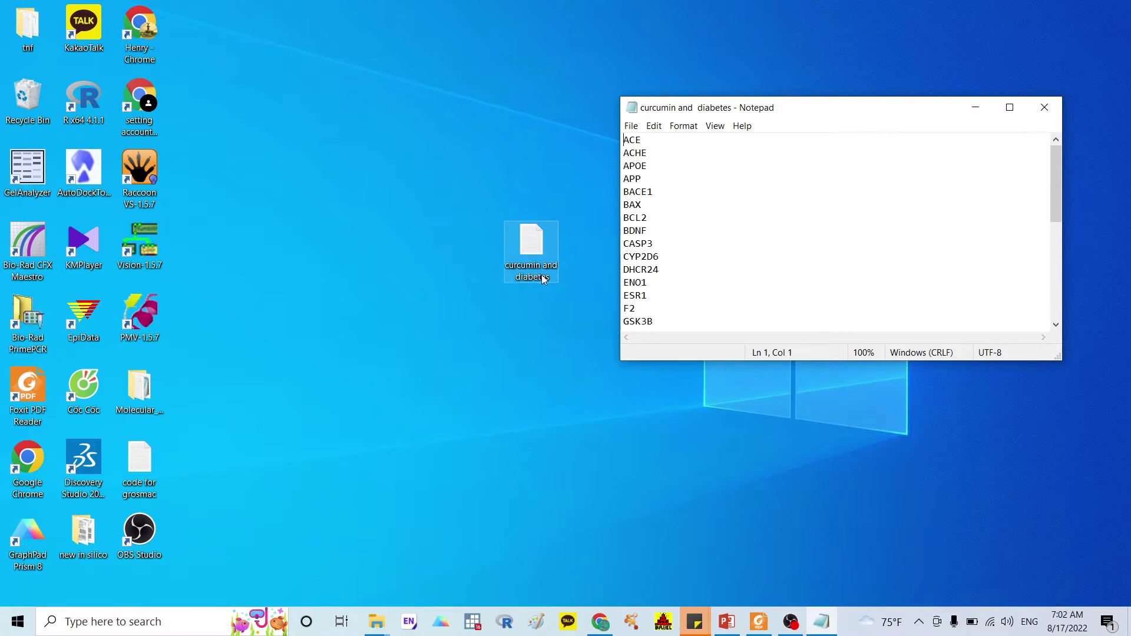
- Copy the entire gene list from ACE to VEGFA in the text file
{"action": "scroll", "coordinate": [663, 242], "scroll_direction": "down", "scroll_amount": 5}
{"action": "left_click", "coordinate": [680, 319]}
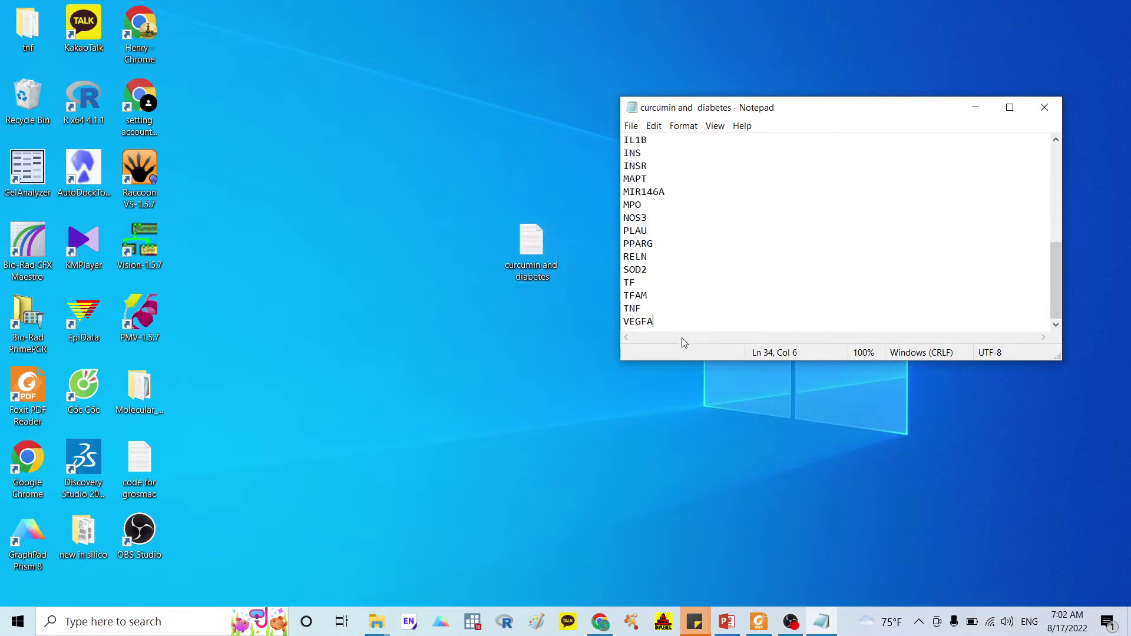
{"action": "left_click_drag", "start_coordinate": [659, 321], "coordinate": [620, 75]}
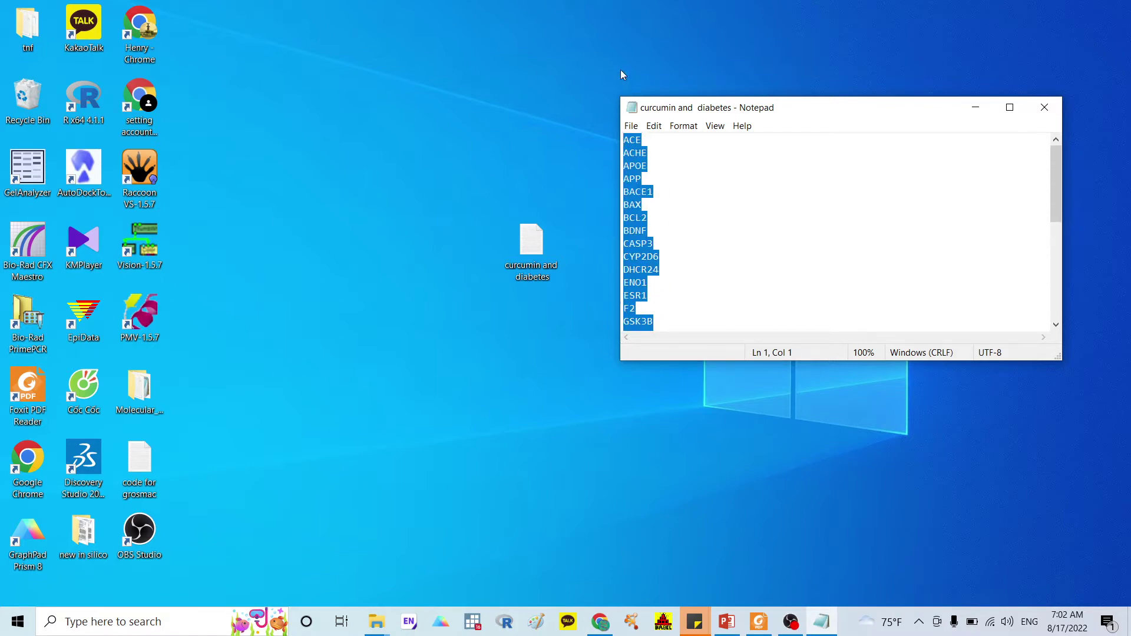
- Switch to the empty GeneMANIA search page in Chrome and enter the copied genes, ACE through VEGFA, one per line
{"action": "left_click", "coordinate": [600, 622]}
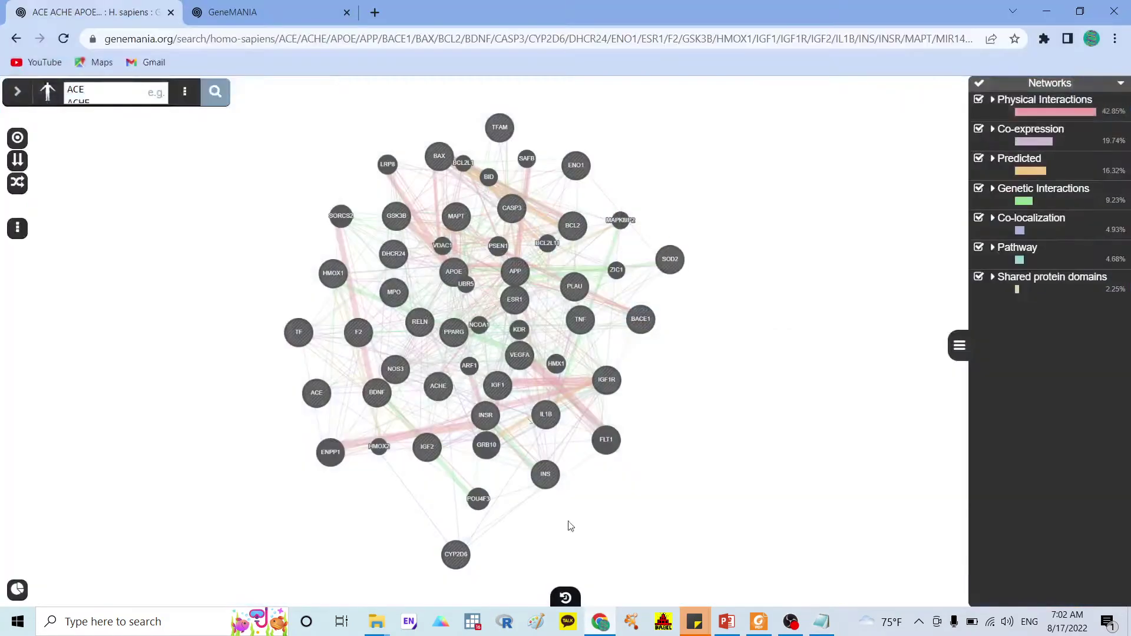
{"action": "left_click", "coordinate": [267, 14]}
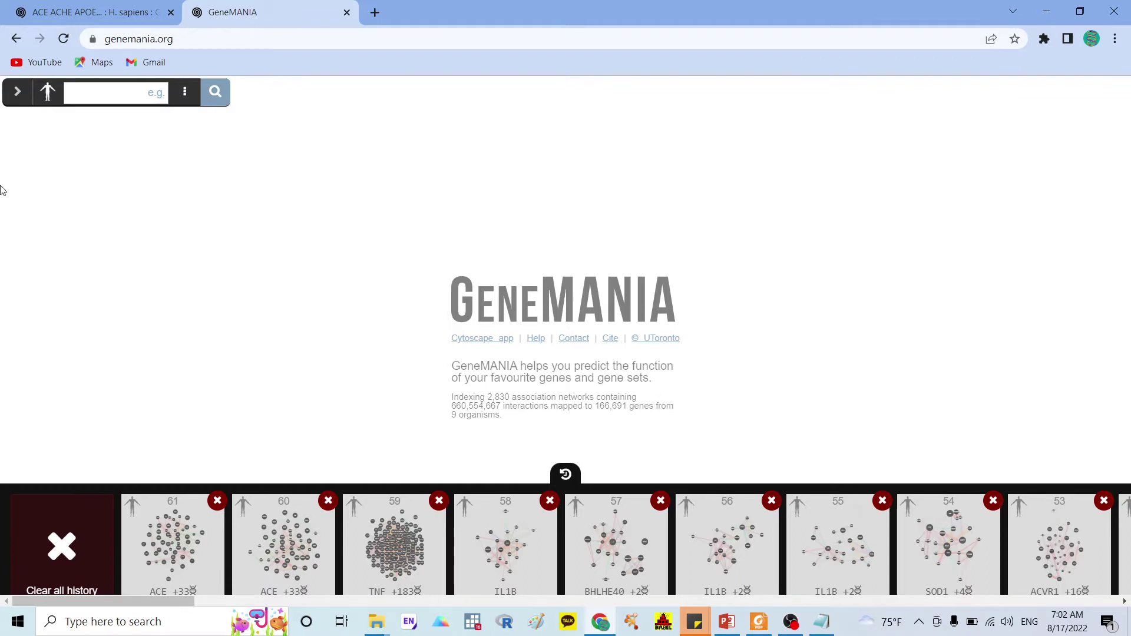
{"action": "left_click", "coordinate": [214, 40]}
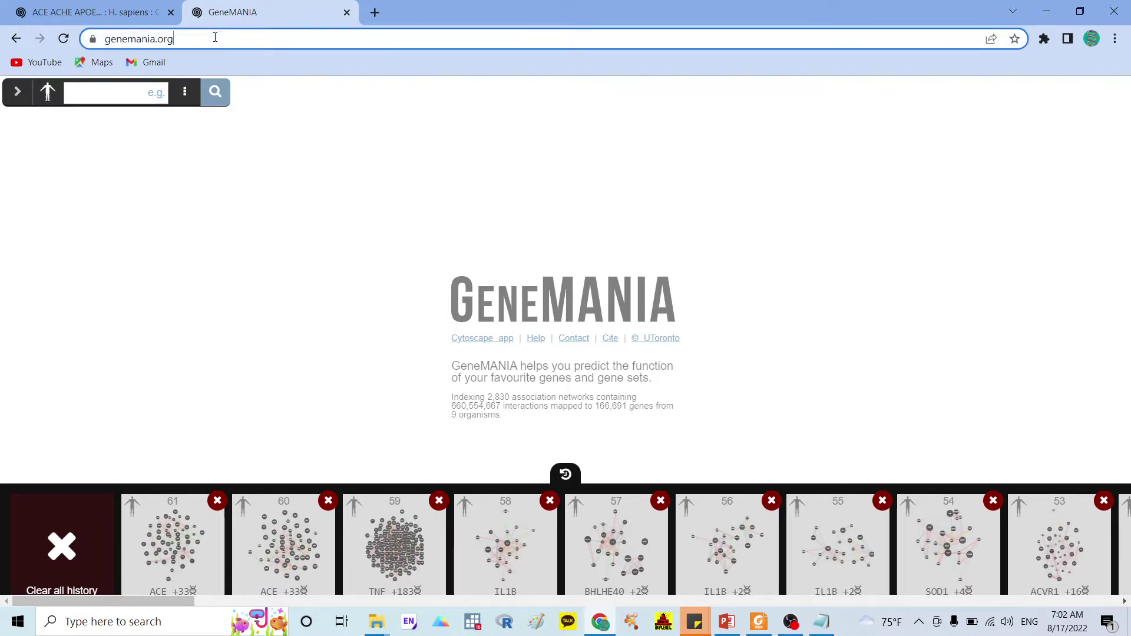
{"action": "left_click", "coordinate": [349, 160]}
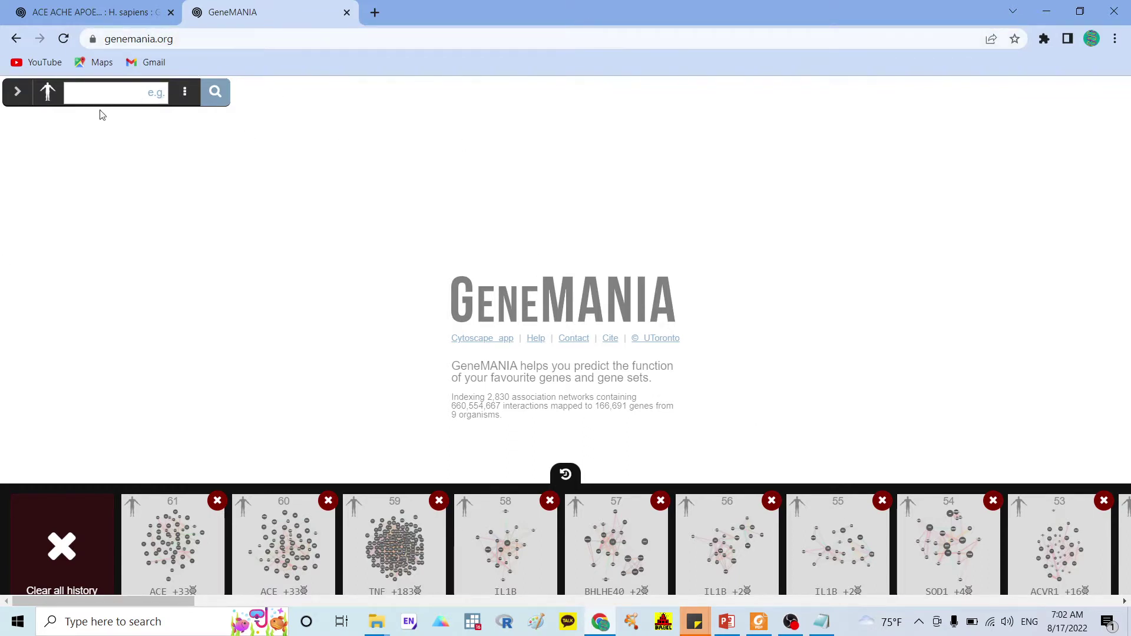
{"action": "left_click", "coordinate": [83, 91]}
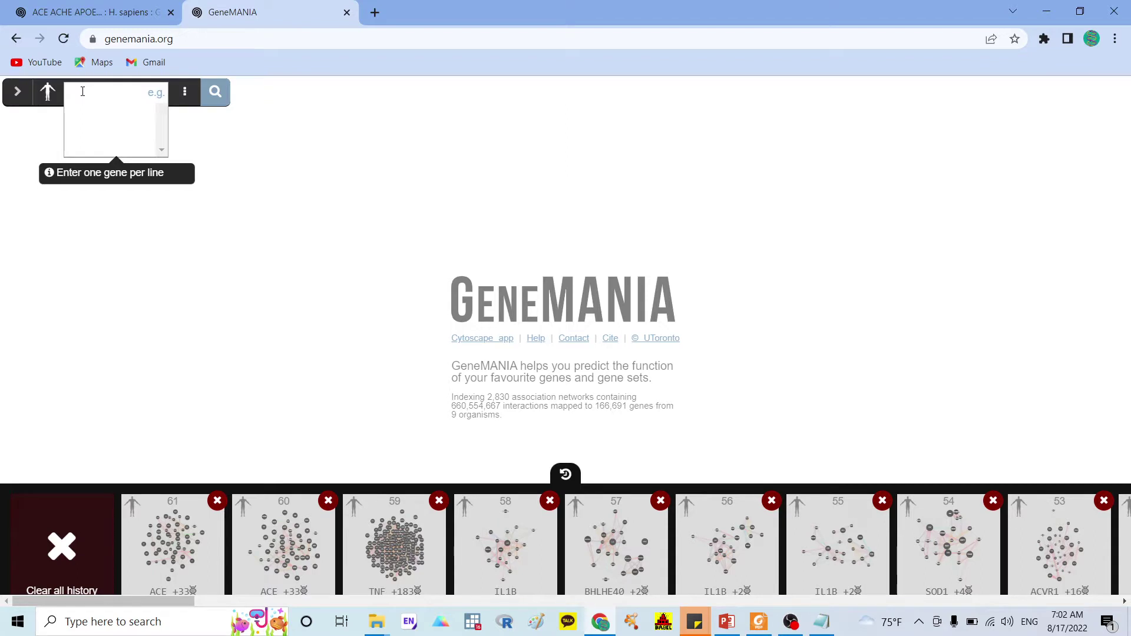
{"action": "type", "text": "ACE ACHE APOE APP BACE1 BAX BCL2 BDNF CASP3 CYP2D6 DHCR24 ENO1 ESR1 F2 GSK3B HMOX1 IGF1 IGF1R IGF2 IL1B INS INSR MAPT MIR146A MPO NOS3 PLAU PPARG RELN SOD2 TF TFAM TNF VEGFA"}
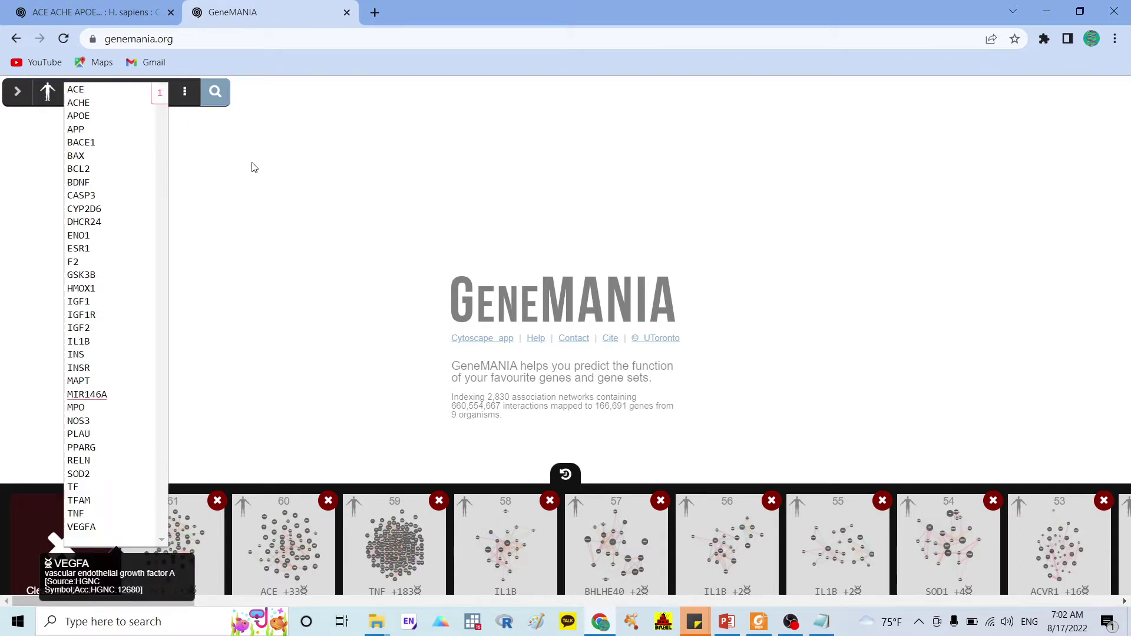
- Set the target organism to Homo sapiens and run the search for the entered genes
{"action": "left_click", "coordinate": [47, 92]}
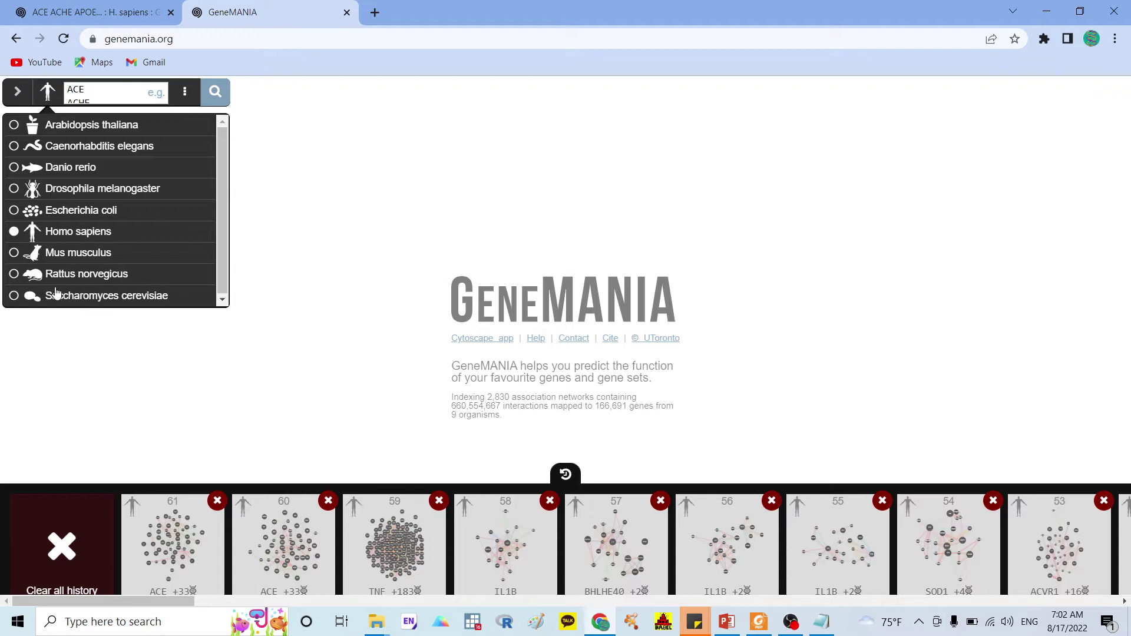
{"action": "left_click", "coordinate": [14, 276]}
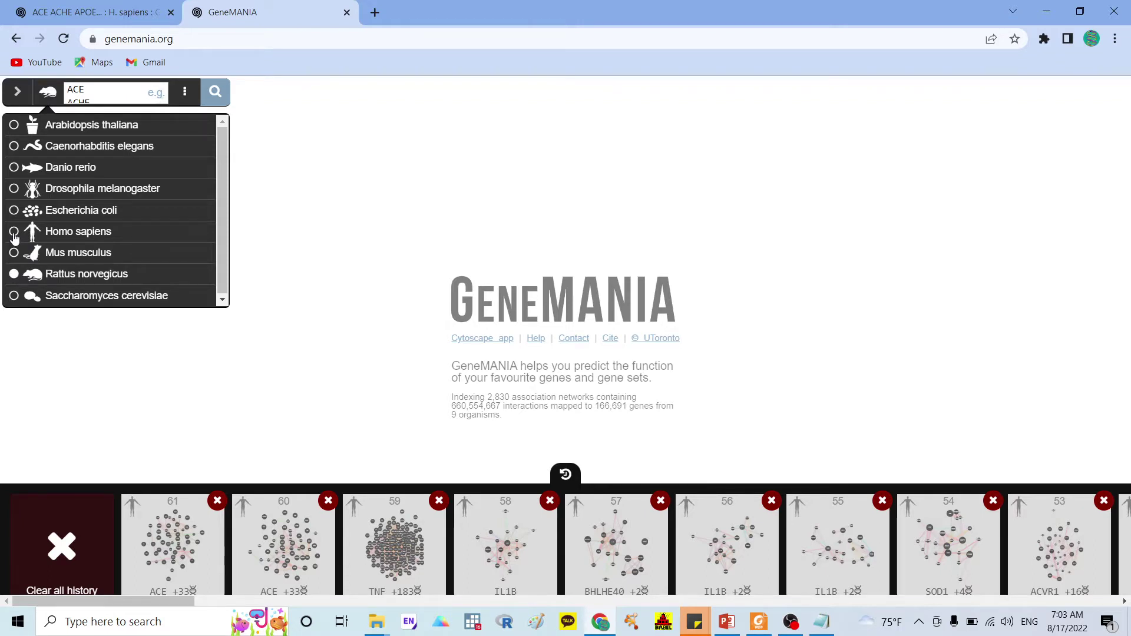
{"action": "left_click", "coordinate": [14, 233]}
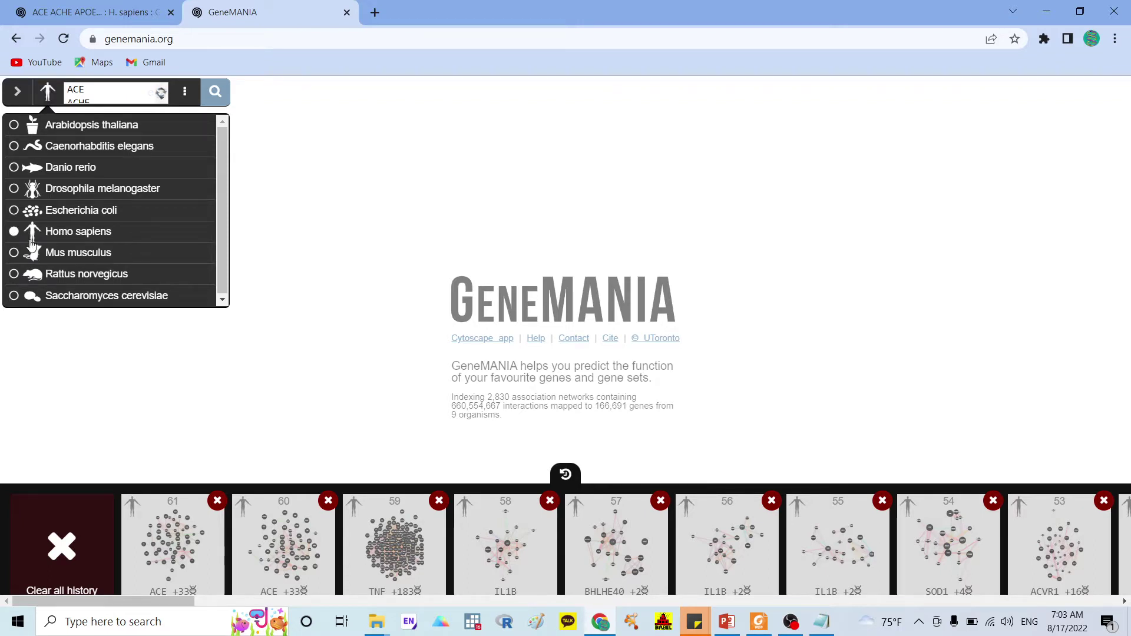
{"action": "left_click", "coordinate": [341, 195]}
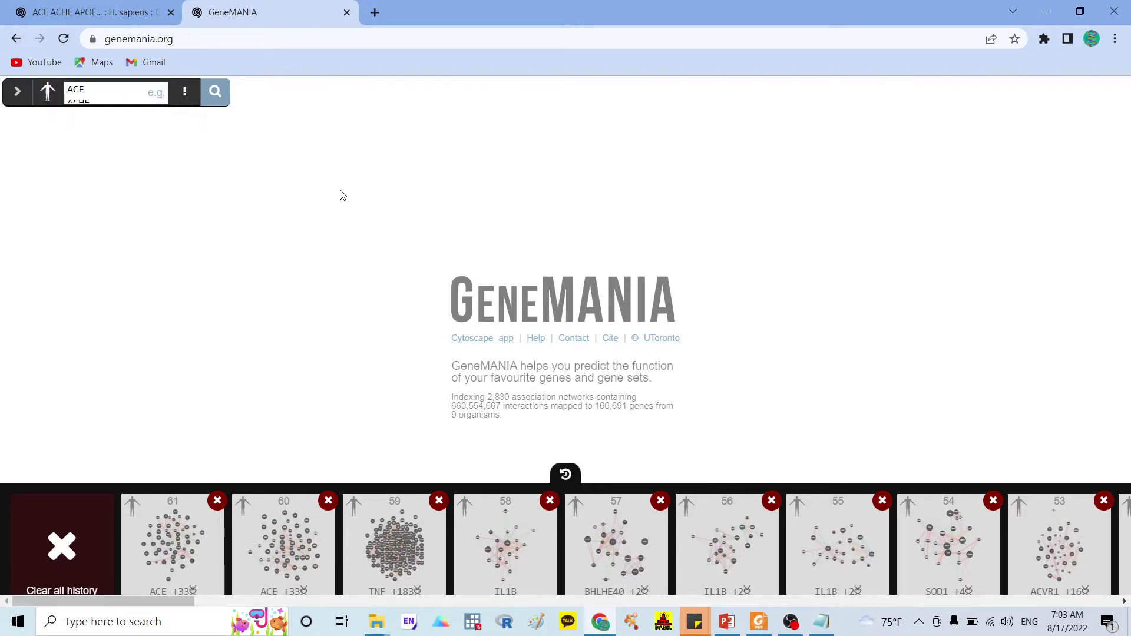
{"action": "left_click", "coordinate": [215, 93]}
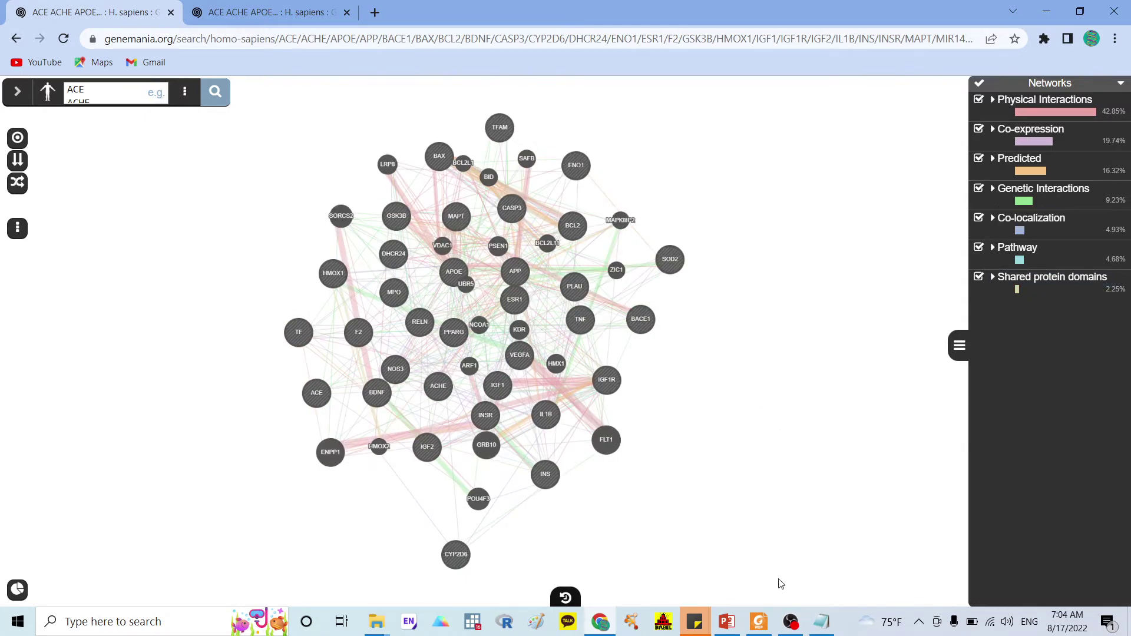
- Switch to the PowerPoint presentation and read the Definitions slide, number 16, full screen before ending the slide show
{"action": "left_click", "coordinate": [731, 629]}
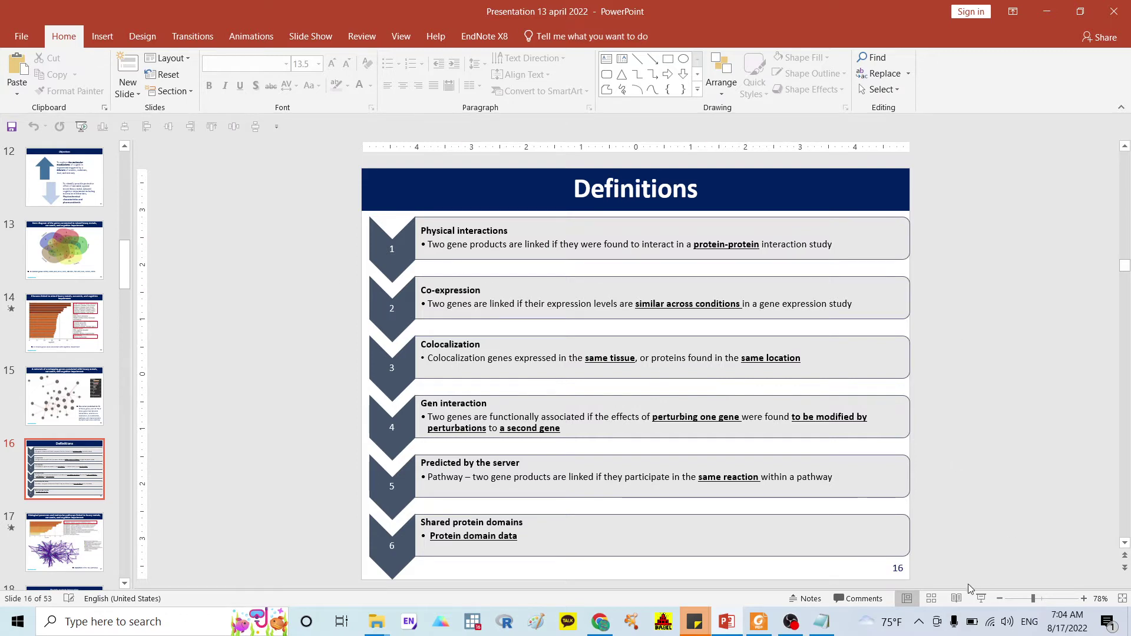
{"action": "left_click", "coordinate": [981, 599]}
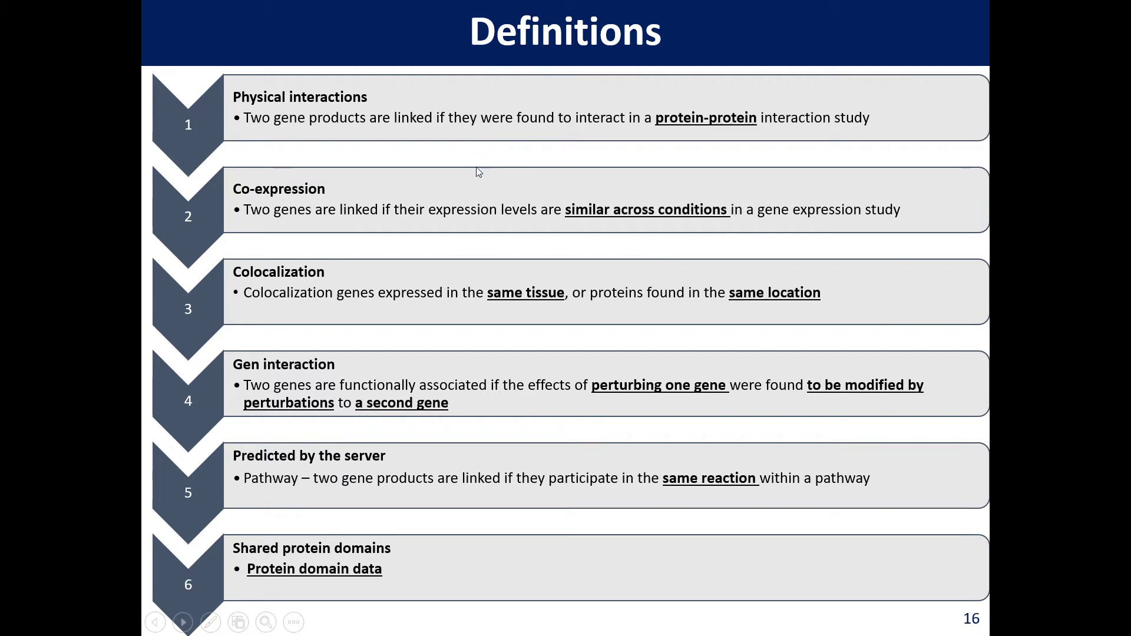
{"action": "key", "text": "Escape"}
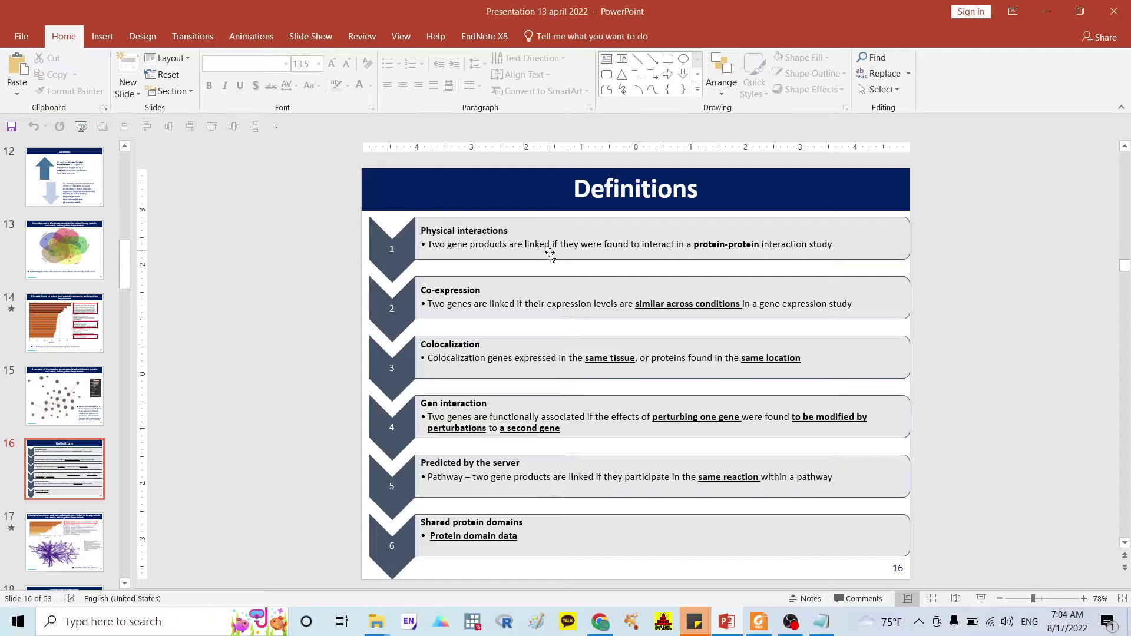
- Return to the GeneMANIA network in Chrome and try the circular and linear layouts, finishing with the force-directed one
{"action": "left_click", "coordinate": [601, 622]}
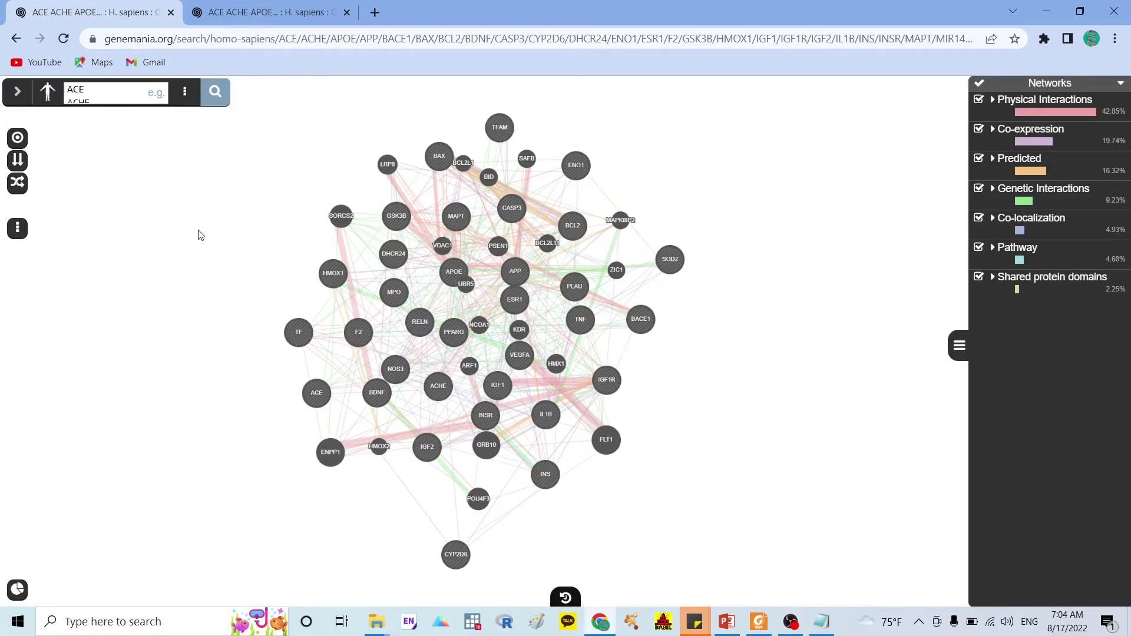
{"action": "left_click", "coordinate": [17, 138]}
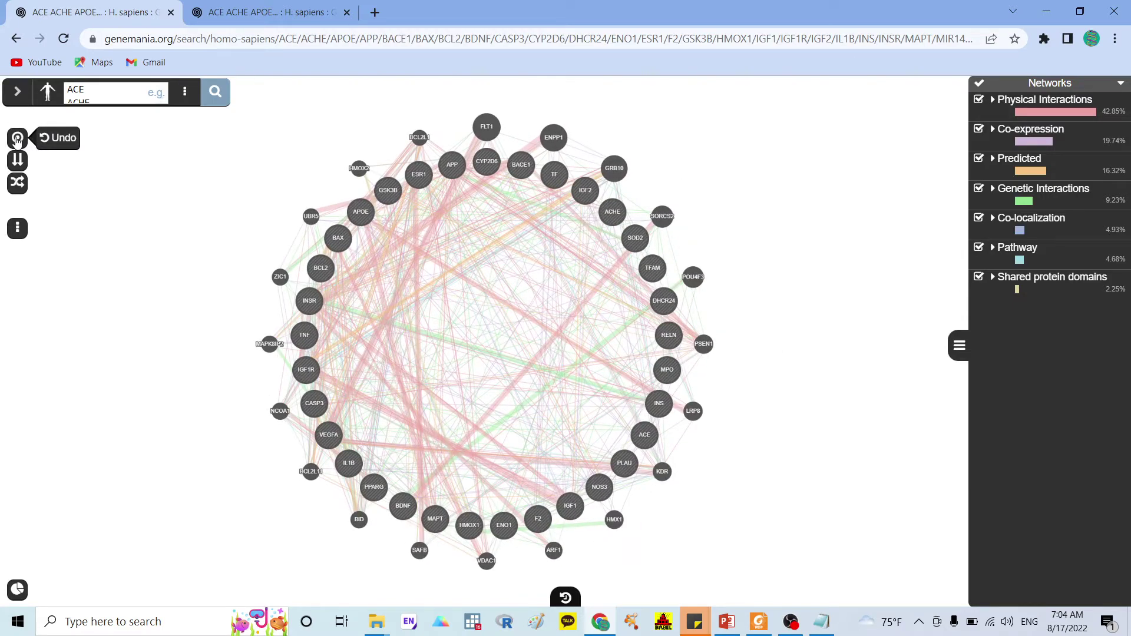
{"action": "left_click", "coordinate": [18, 160]}
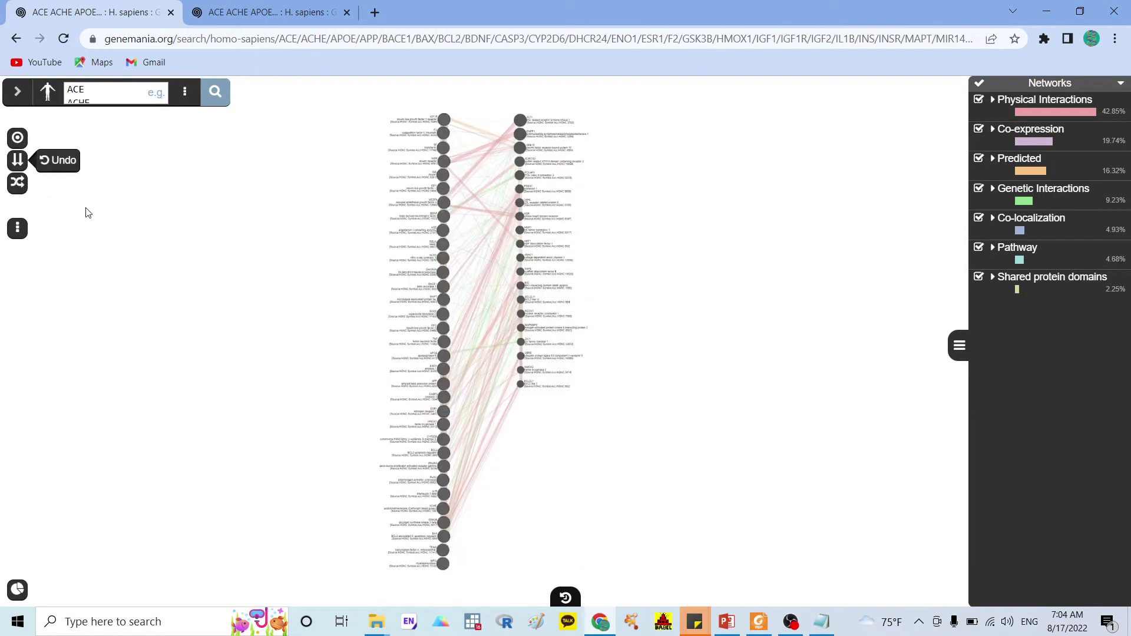
{"action": "left_click", "coordinate": [19, 186]}
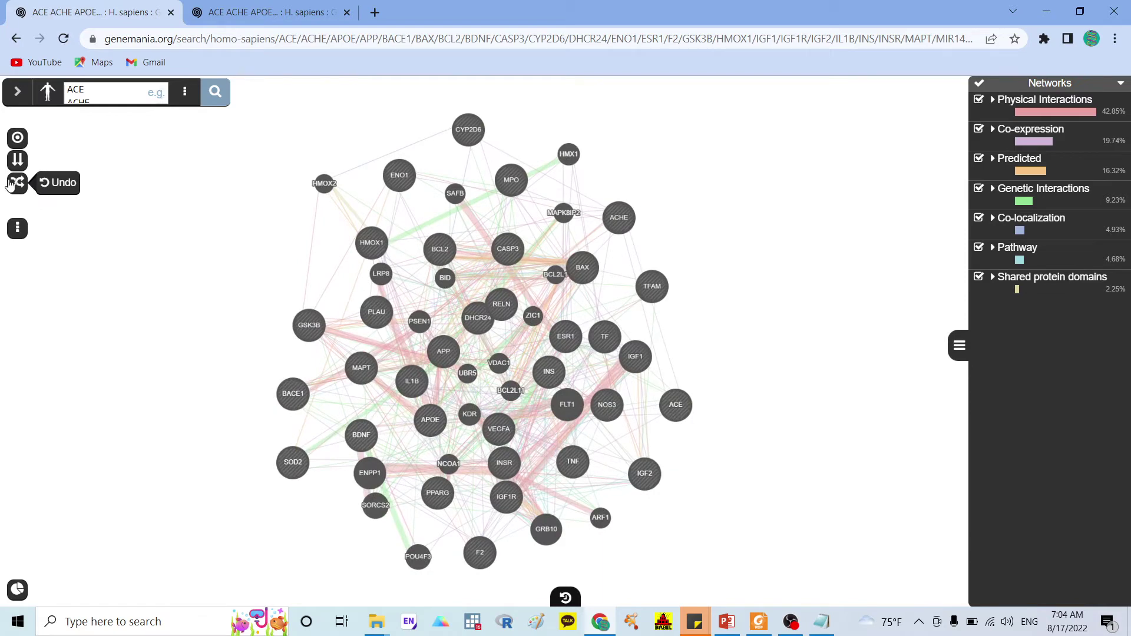
- Rerun the force-directed layout twice to rearrange the genes in the network
{"action": "left_click", "coordinate": [18, 191]}
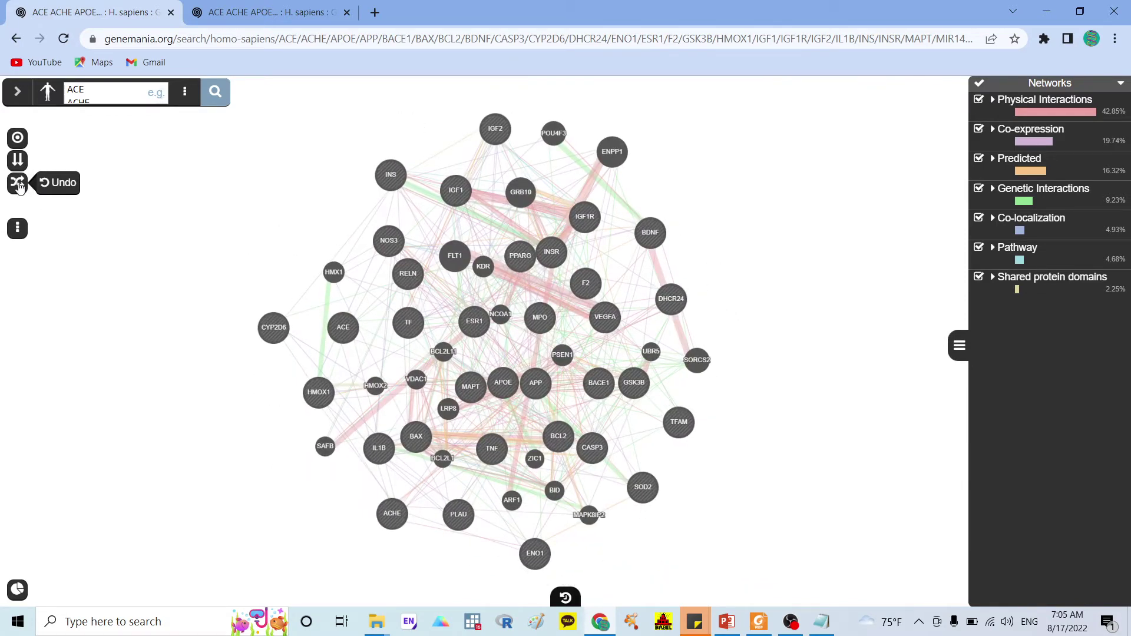
{"action": "left_click", "coordinate": [20, 186]}
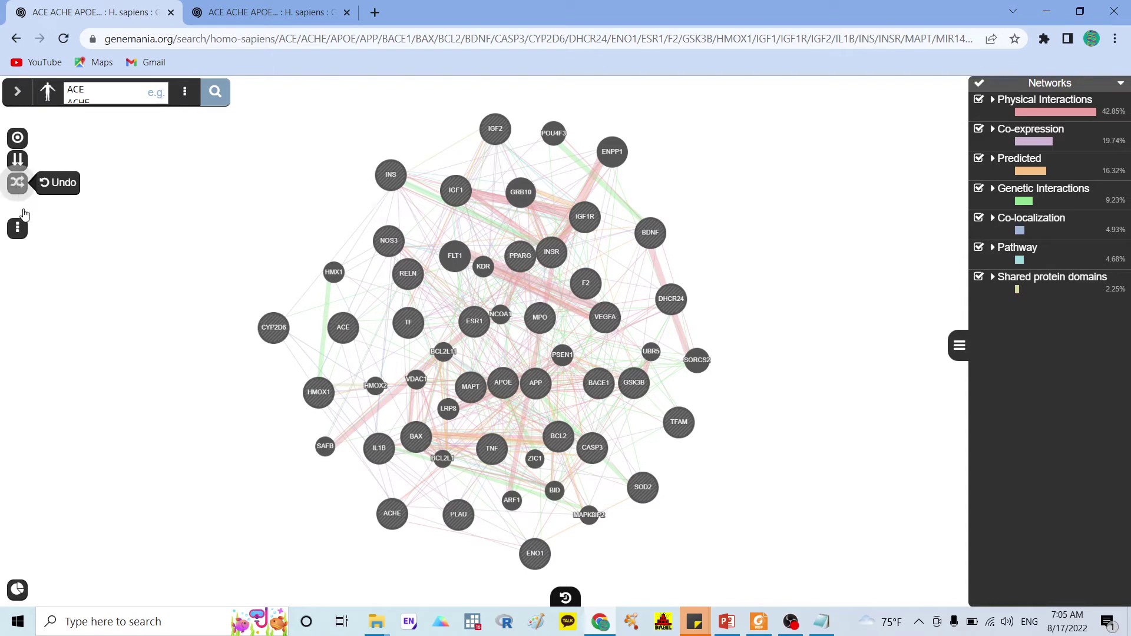
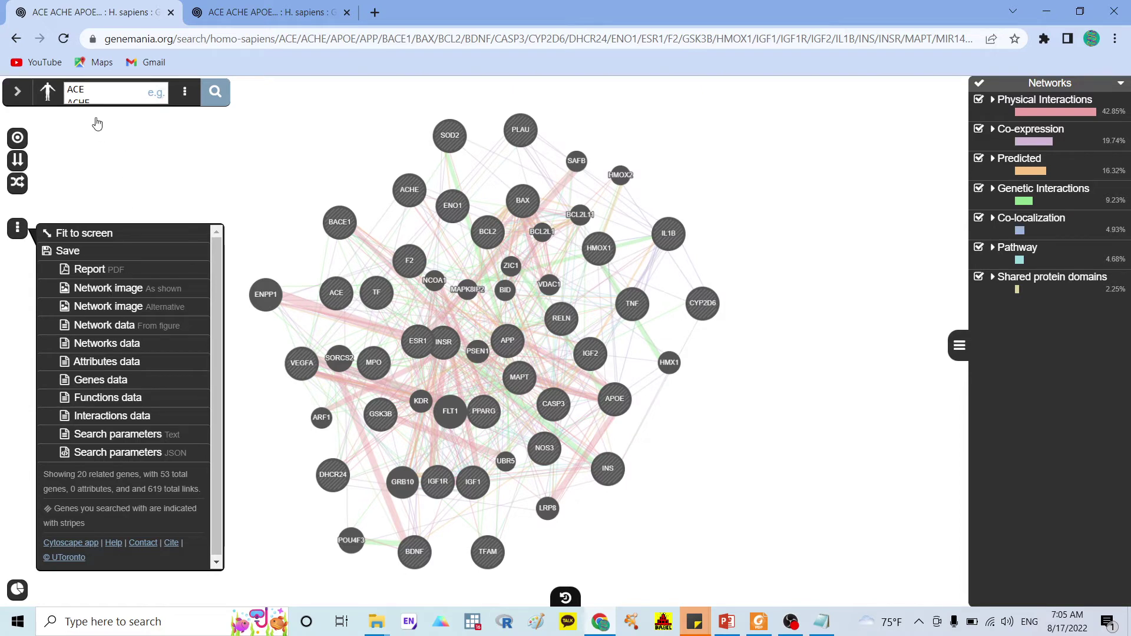
- Save the network's PDF report and open it to read the cover page and the search parameters
{"action": "left_click", "coordinate": [81, 271]}
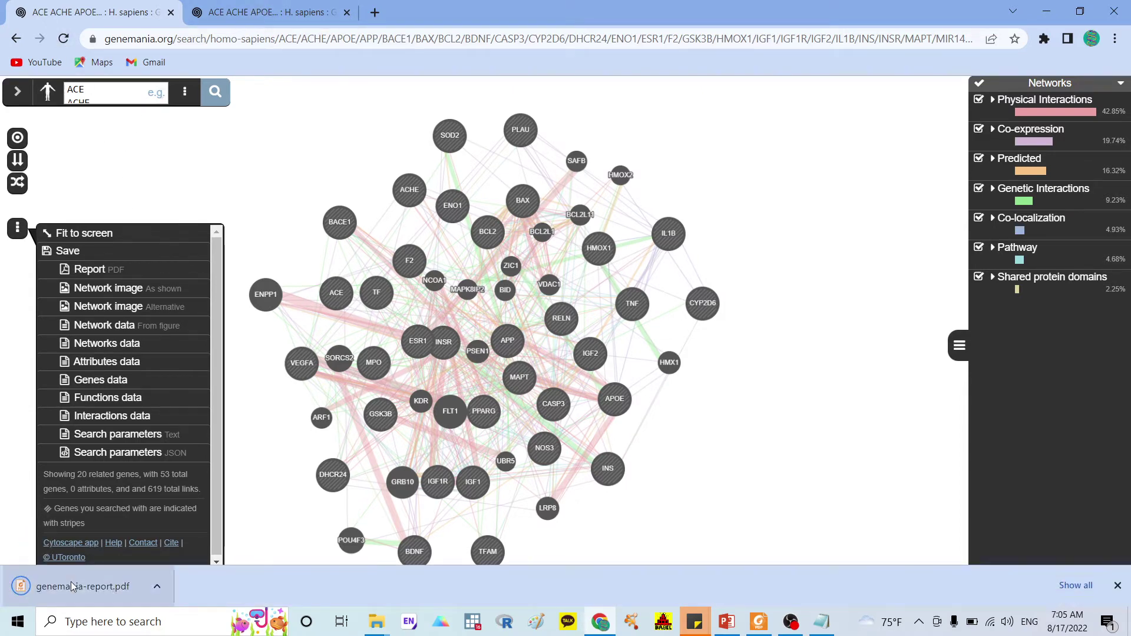
{"action": "left_click", "coordinate": [71, 581]}
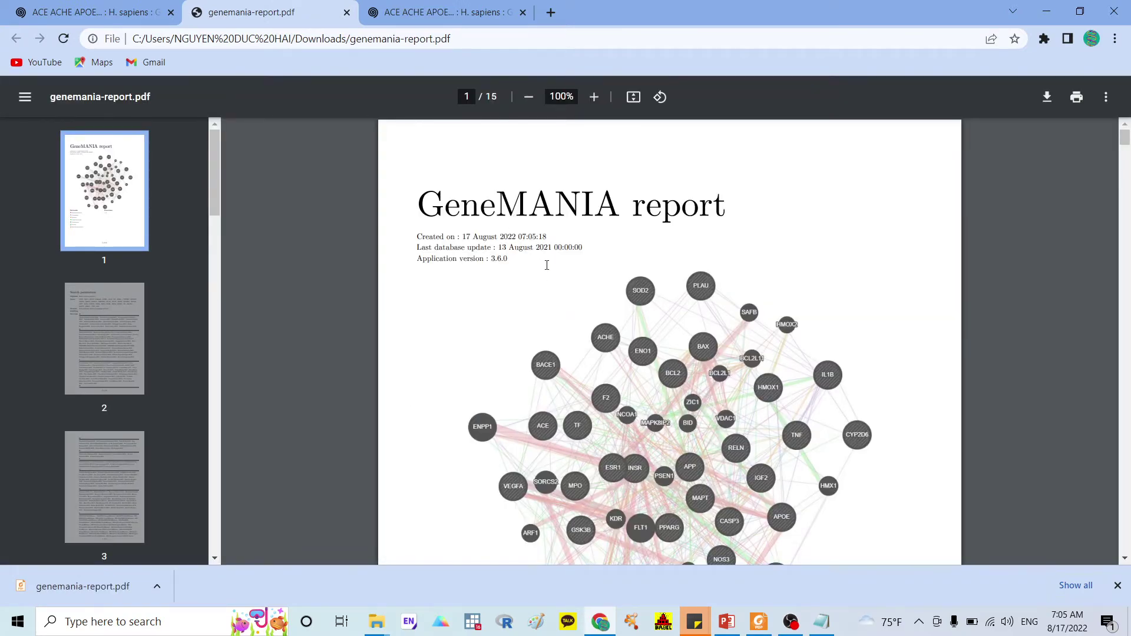
{"action": "scroll", "coordinate": [545, 277], "scroll_direction": "down", "scroll_amount": 3}
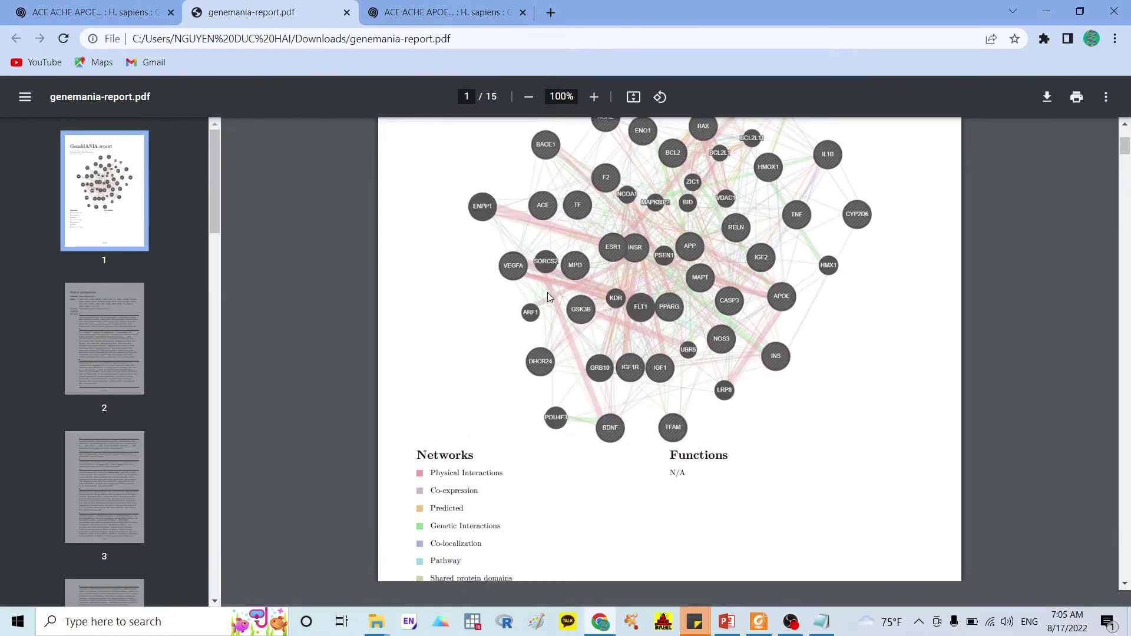
{"action": "scroll", "coordinate": [546, 293], "scroll_direction": "up", "scroll_amount": 3}
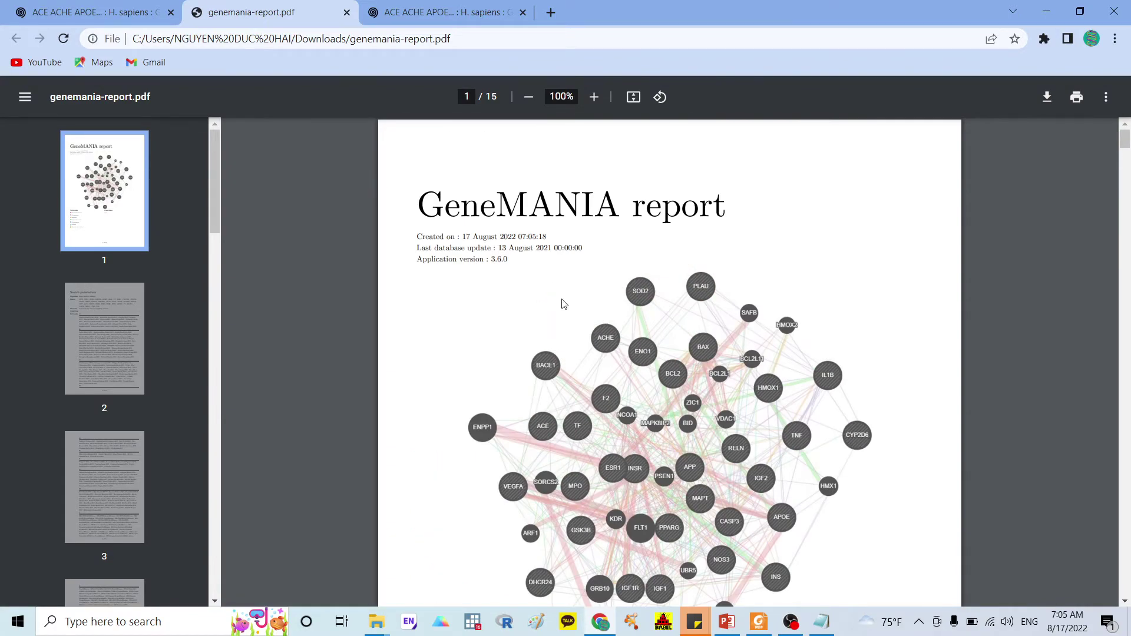
{"action": "scroll", "coordinate": [562, 304], "scroll_direction": "down", "scroll_amount": 9}
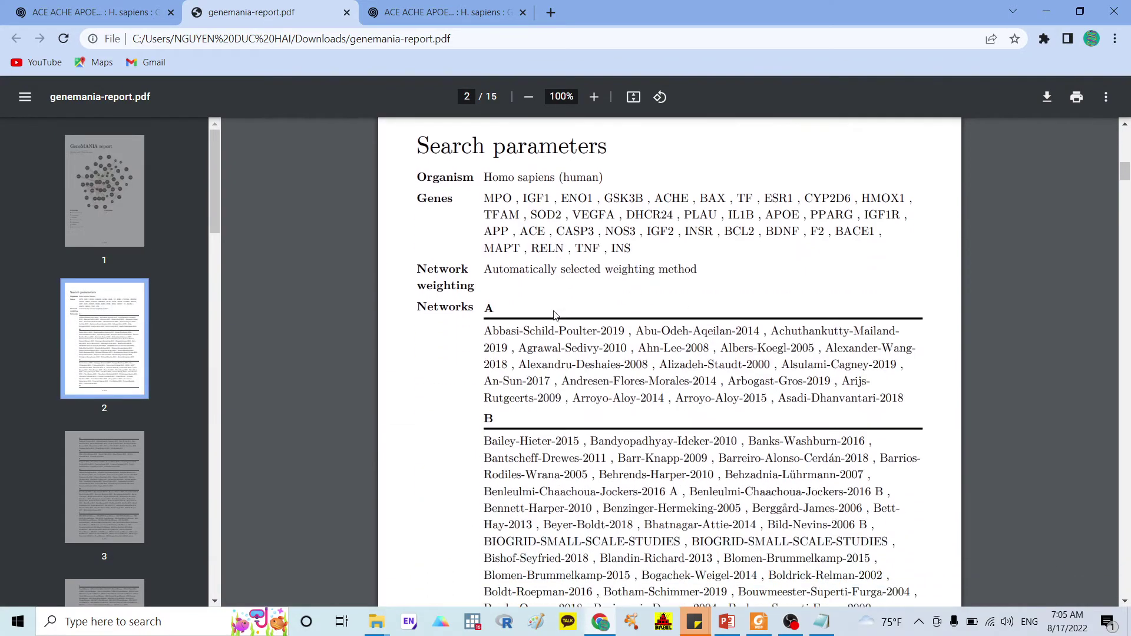
{"action": "scroll", "coordinate": [510, 351], "scroll_direction": "down", "scroll_amount": 20}
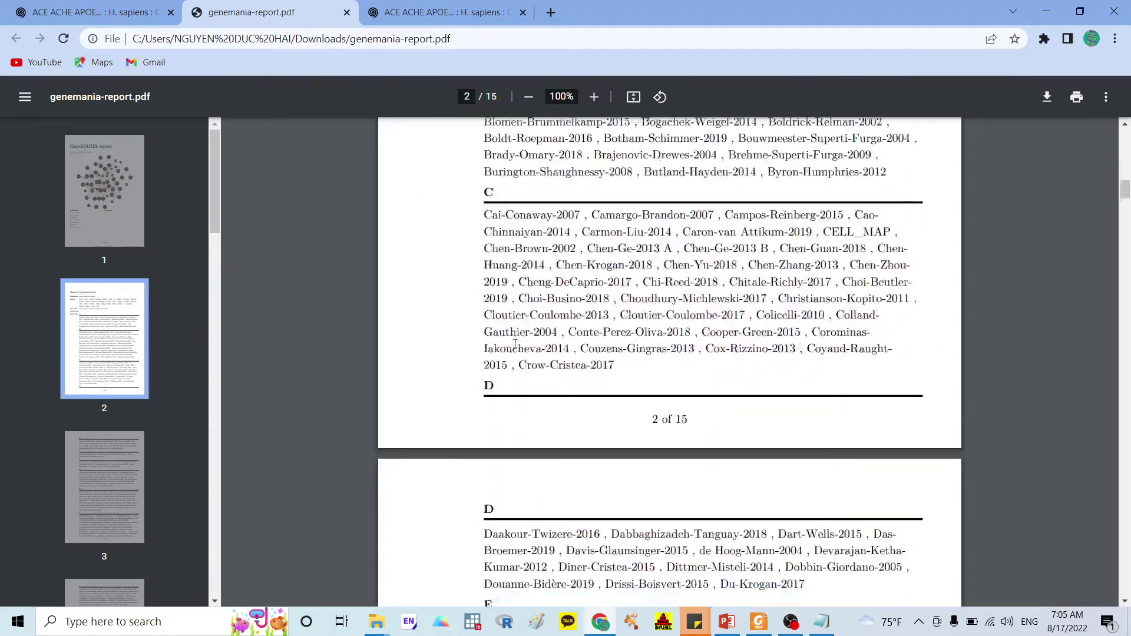
{"action": "scroll", "coordinate": [532, 338], "scroll_direction": "down", "scroll_amount": 12}
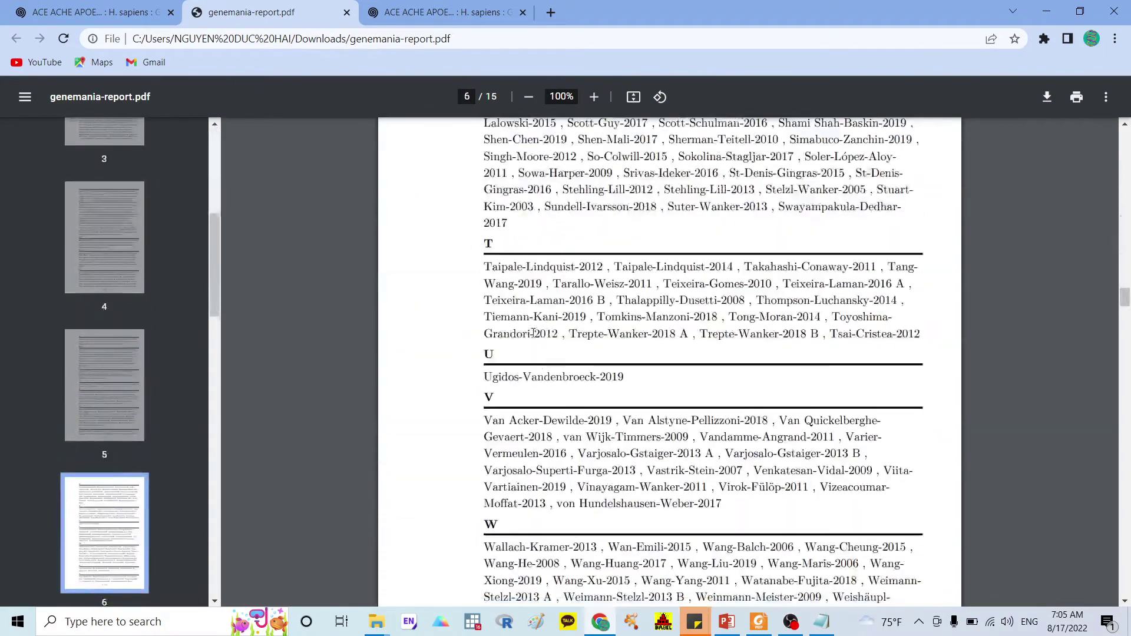
- Read the report's Genes table and its Networks section through to the shared protein domains on the last page
{"action": "scroll", "coordinate": [521, 364], "scroll_direction": "down", "scroll_amount": 15}
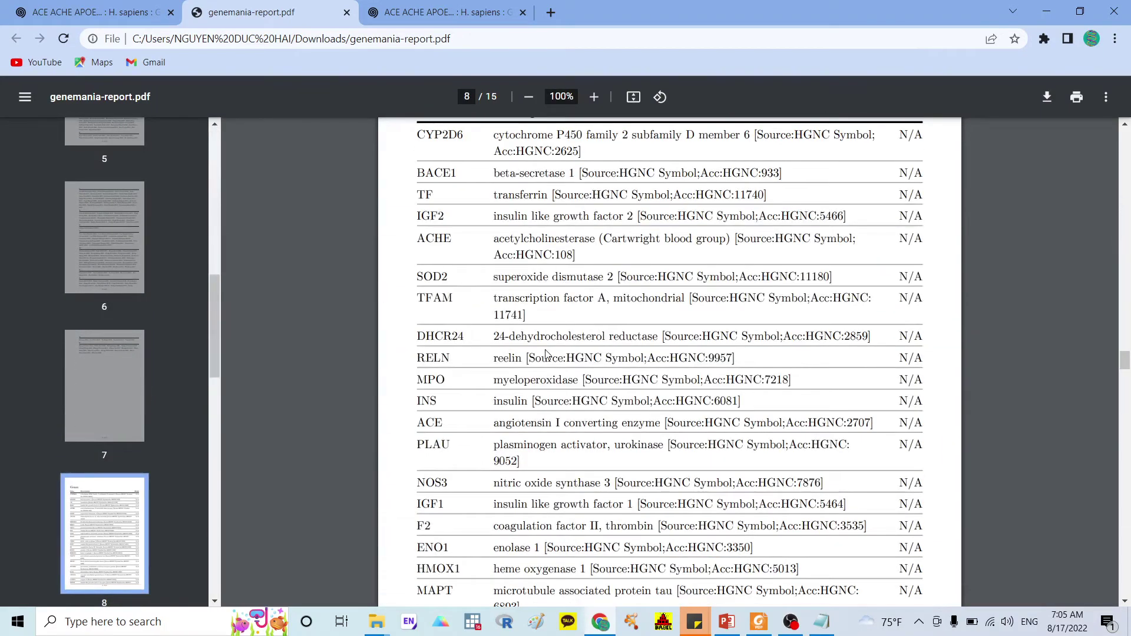
{"action": "scroll", "coordinate": [545, 353], "scroll_direction": "down", "scroll_amount": 6}
{"action": "scroll", "coordinate": [530, 351], "scroll_direction": "up", "scroll_amount": 12}
{"action": "scroll", "coordinate": [509, 357], "scroll_direction": "down", "scroll_amount": 2}
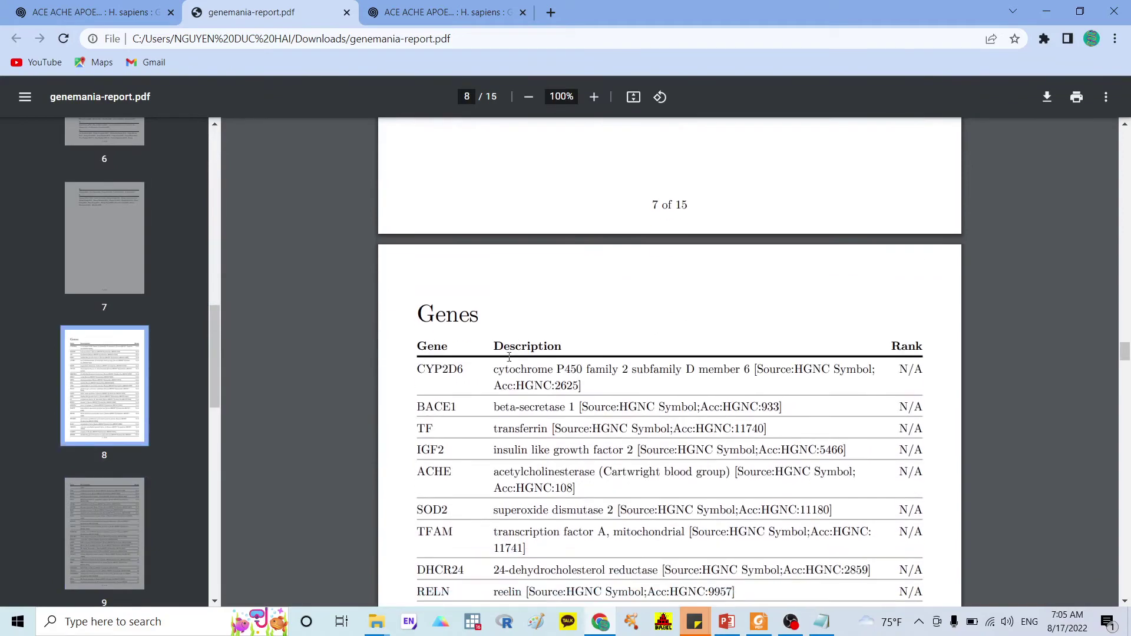
{"action": "scroll", "coordinate": [501, 348], "scroll_direction": "down", "scroll_amount": 3}
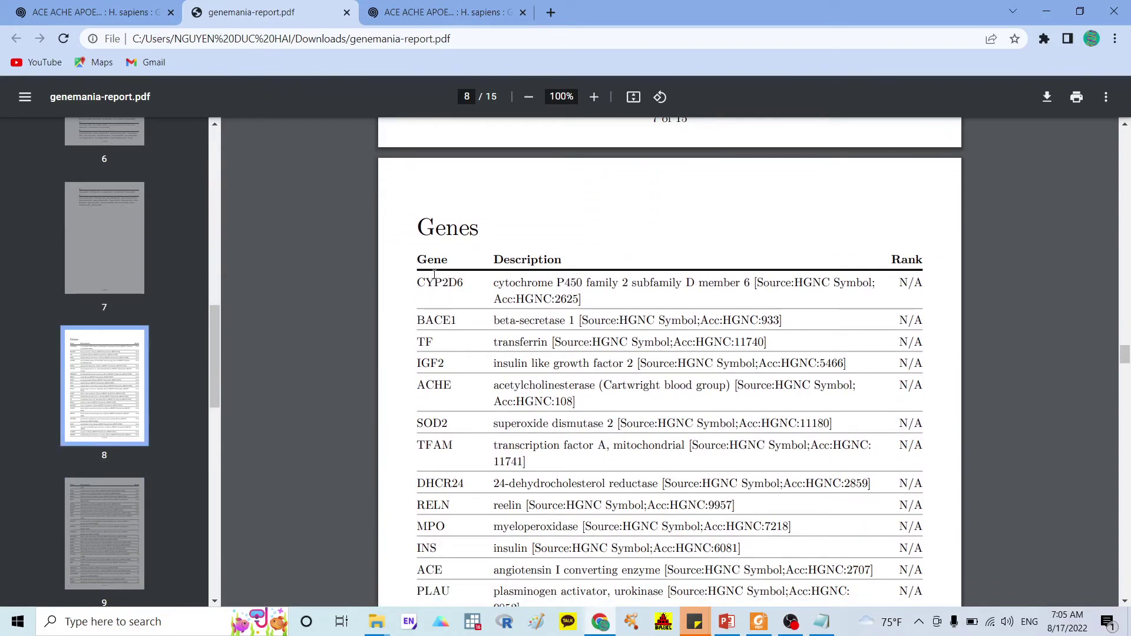
{"action": "scroll", "coordinate": [464, 285], "scroll_direction": "down", "scroll_amount": 20}
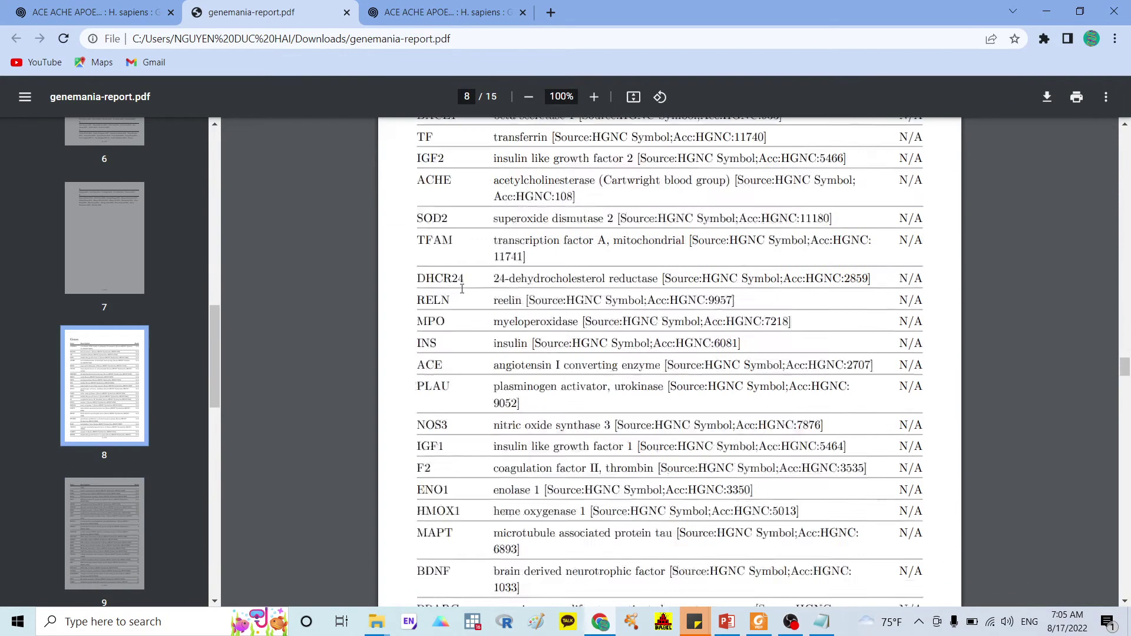
{"action": "scroll", "coordinate": [520, 361], "scroll_direction": "down", "scroll_amount": 15}
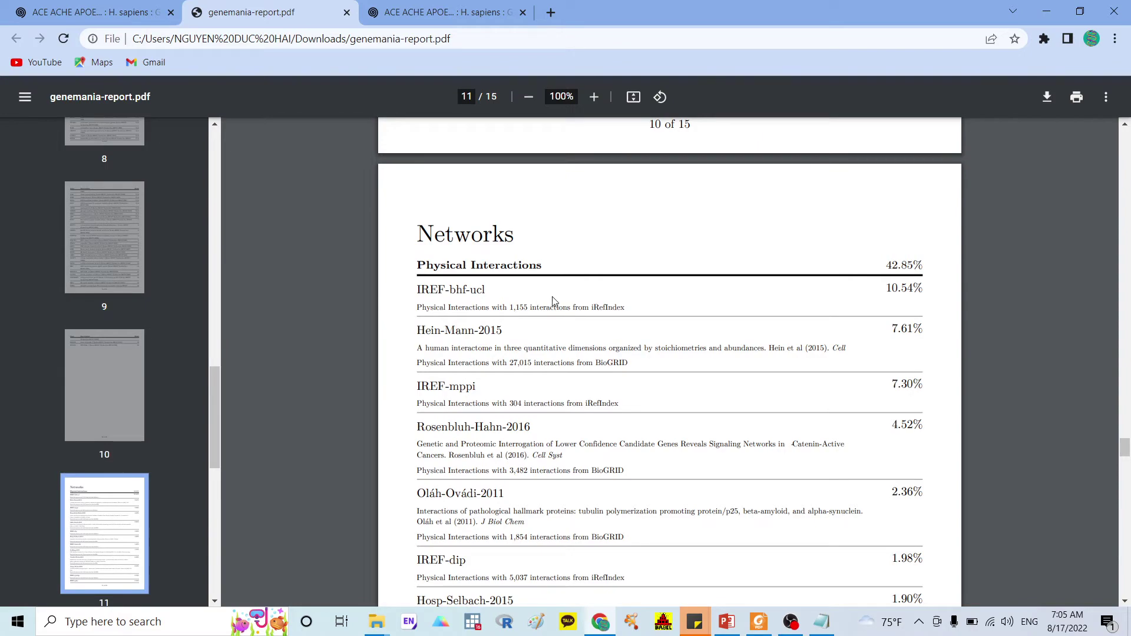
{"action": "scroll", "coordinate": [607, 332], "scroll_direction": "down", "scroll_amount": 20}
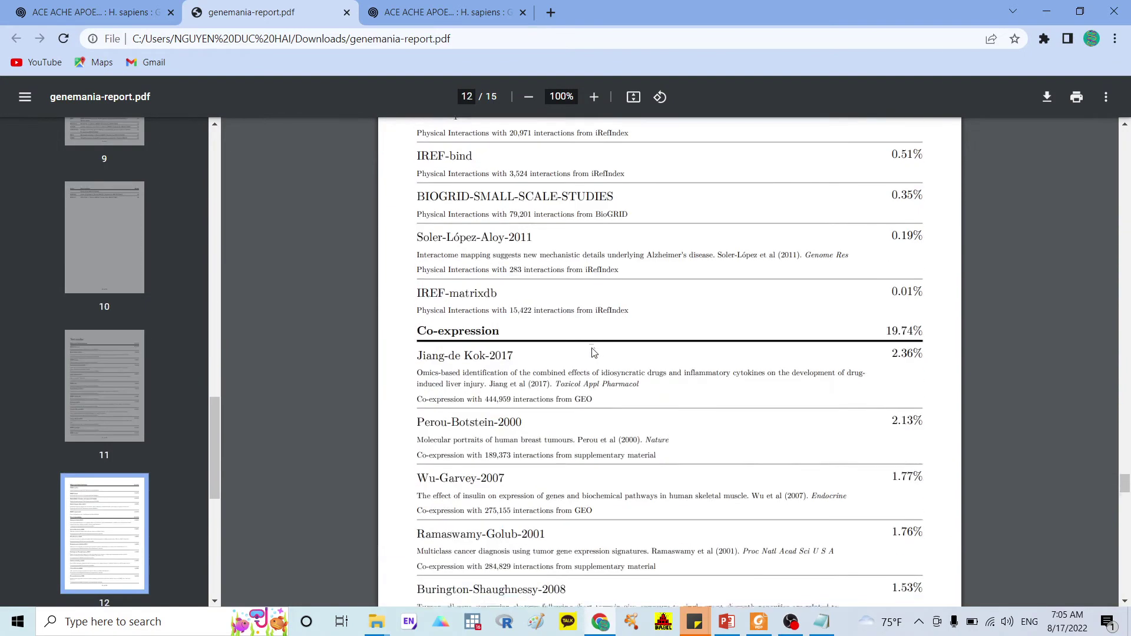
{"action": "scroll", "coordinate": [594, 353], "scroll_direction": "down", "scroll_amount": 20}
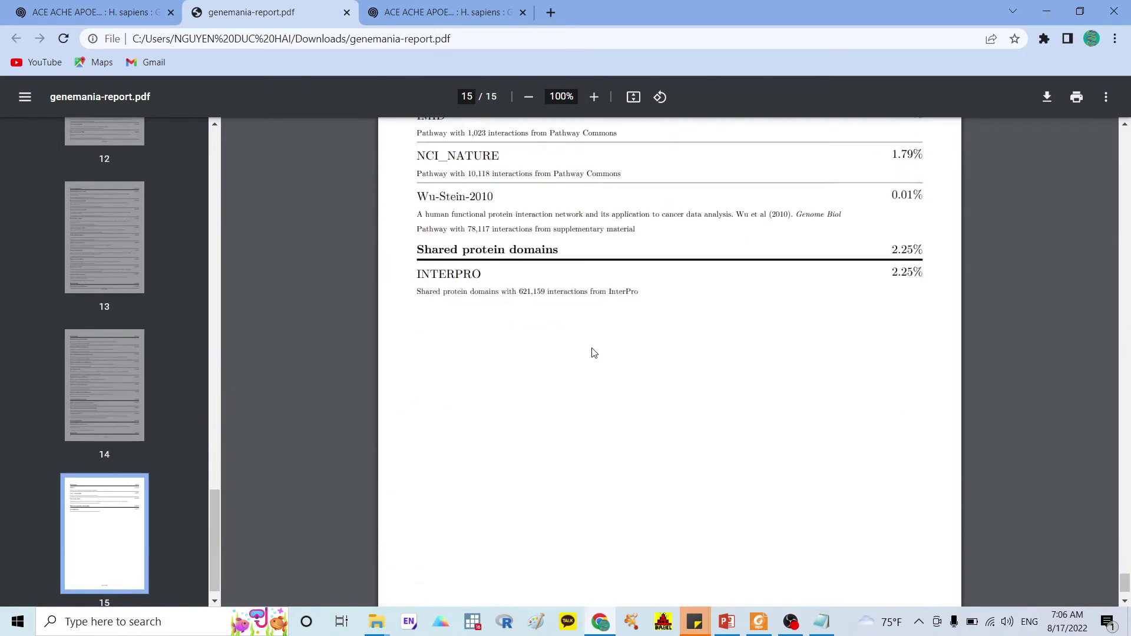
- Return to the GeneMANIA network and set the browser to always allow genemania.org to download multiple files
{"action": "left_click", "coordinate": [112, 12]}
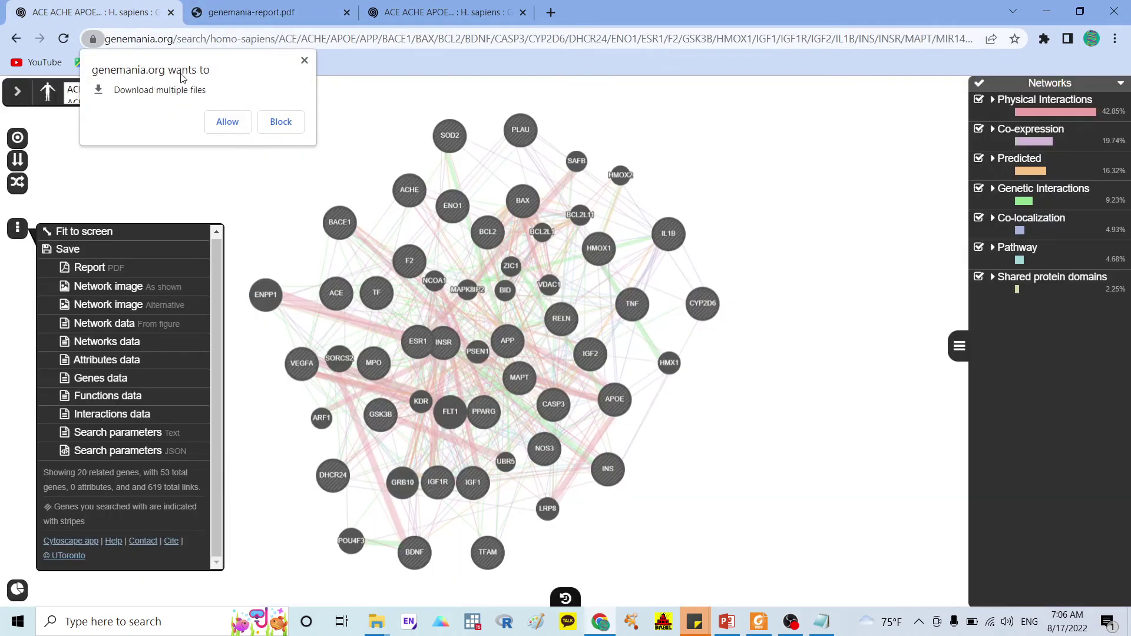
{"action": "left_click", "coordinate": [305, 60]}
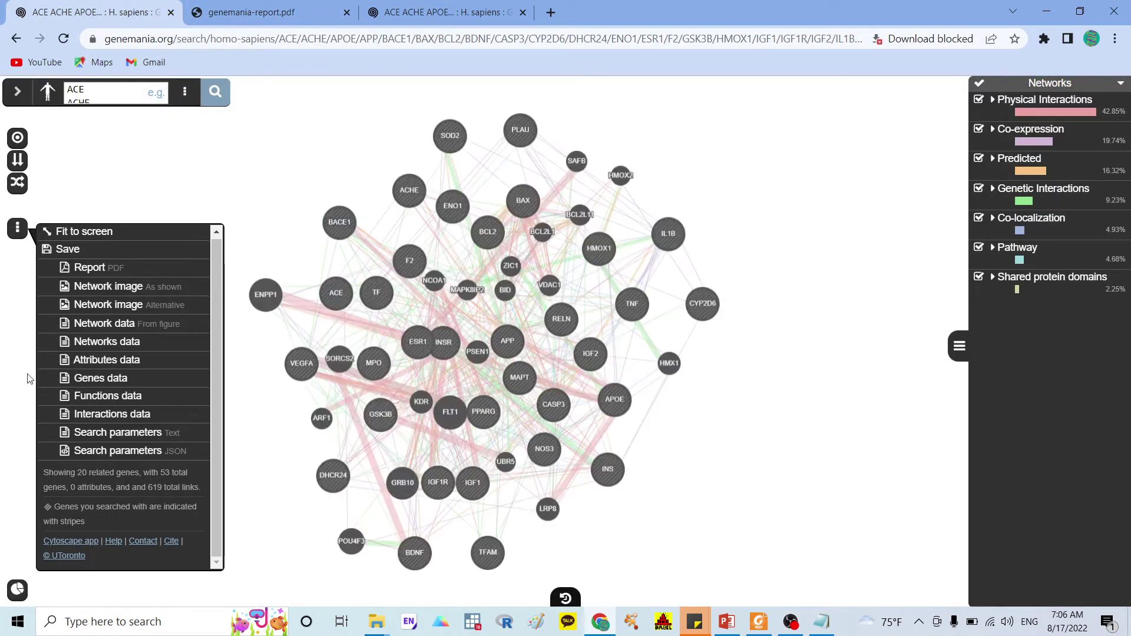
{"action": "left_click", "coordinate": [888, 256]}
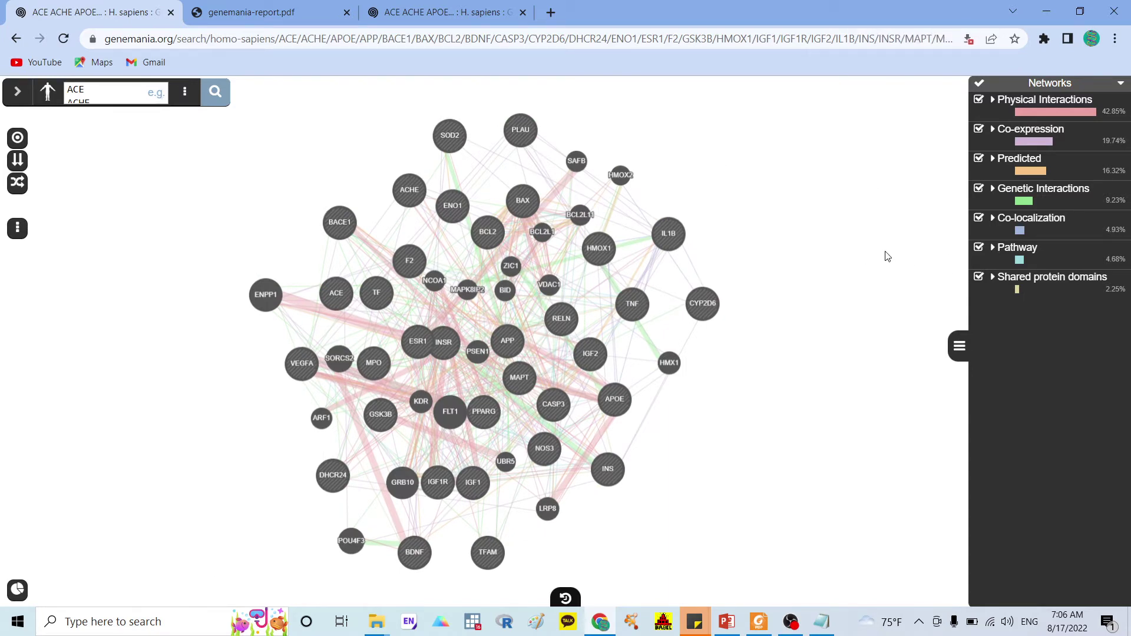
{"action": "left_click", "coordinate": [17, 229]}
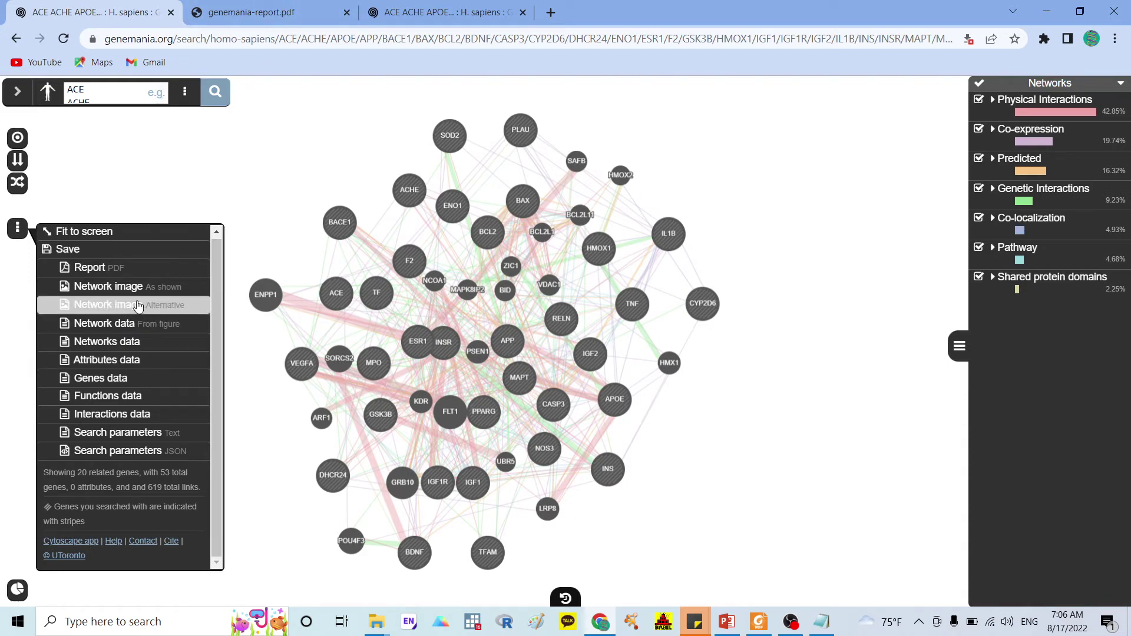
{"action": "left_click", "coordinate": [968, 39]}
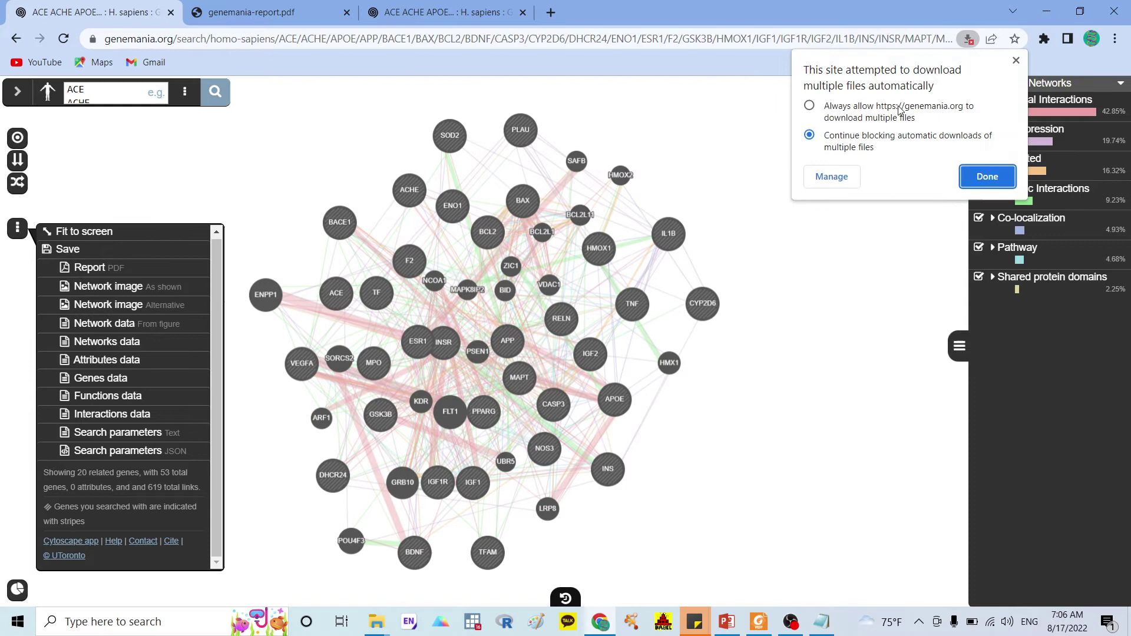
{"action": "left_click", "coordinate": [829, 113]}
{"action": "left_click", "coordinate": [978, 176]}
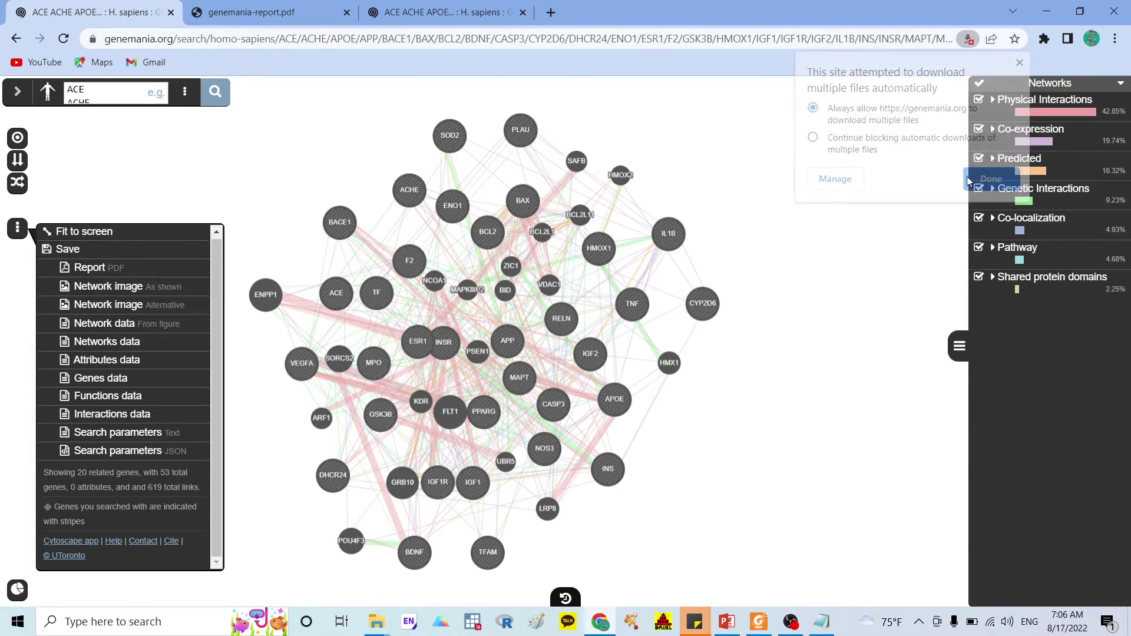
- Save the network image as shown, view genemania-network.jpg in the photo viewer and close it
{"action": "left_click", "coordinate": [112, 290]}
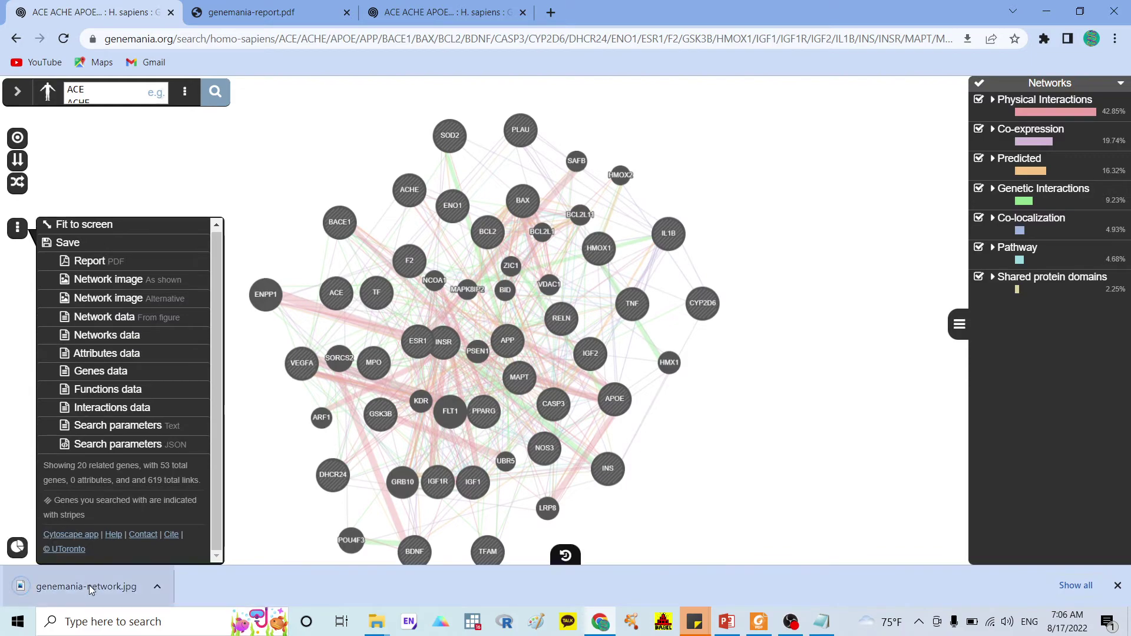
{"action": "left_click", "coordinate": [89, 585]}
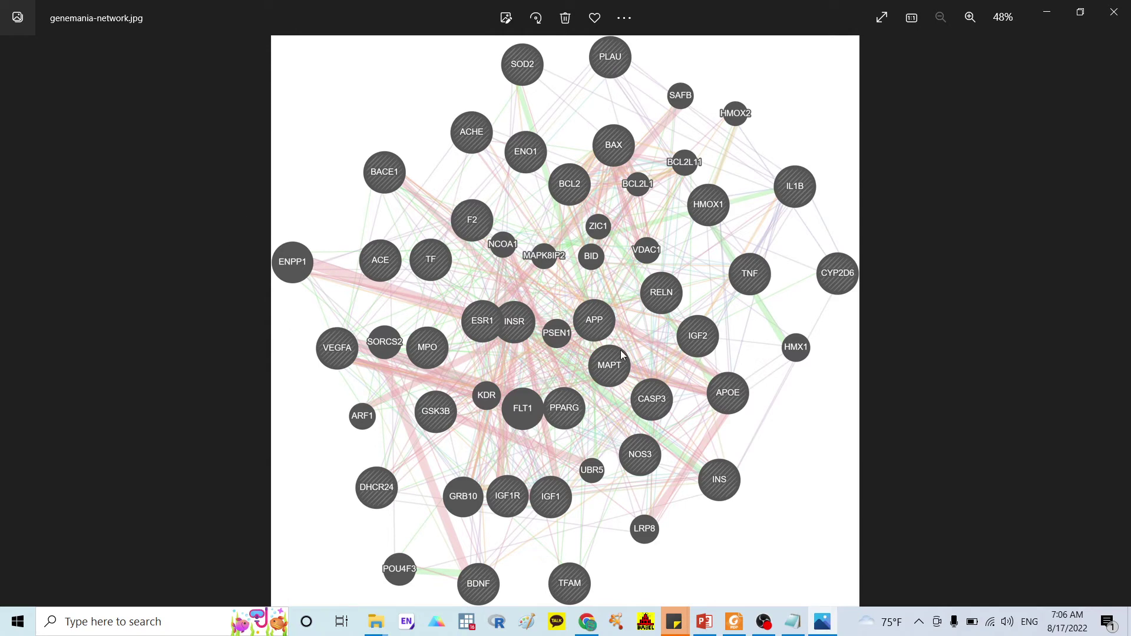
{"action": "left_click", "coordinate": [1119, 16]}
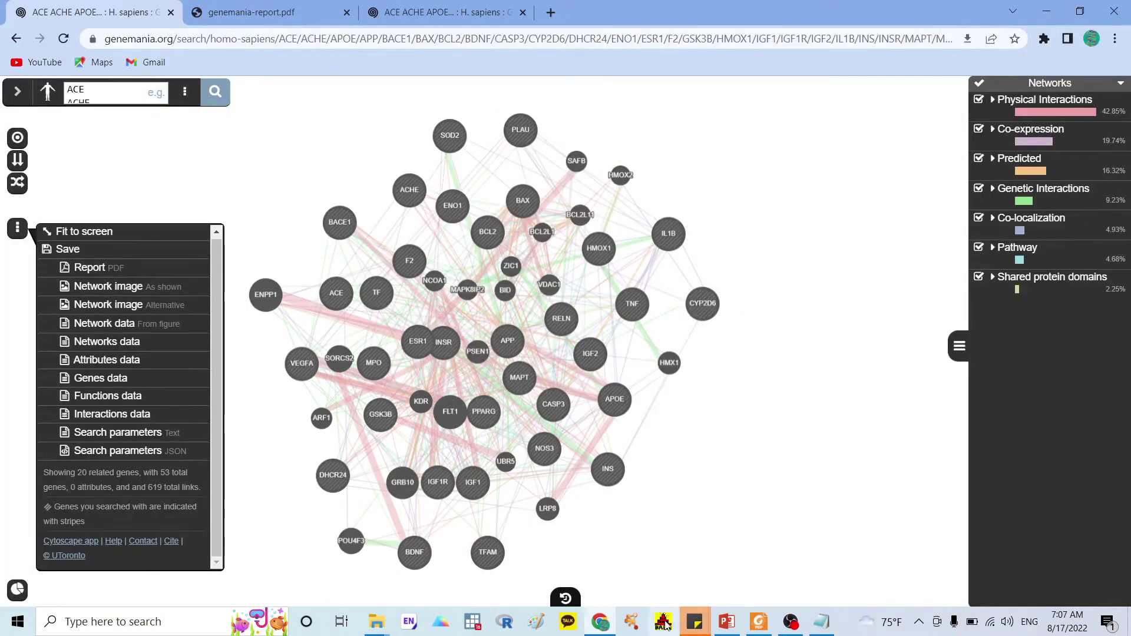
- Switch to Foxit PDF Reader to examine the network figure panels on page 3, and return to the GeneMANIA network in Chrome
{"action": "left_click", "coordinate": [759, 622]}
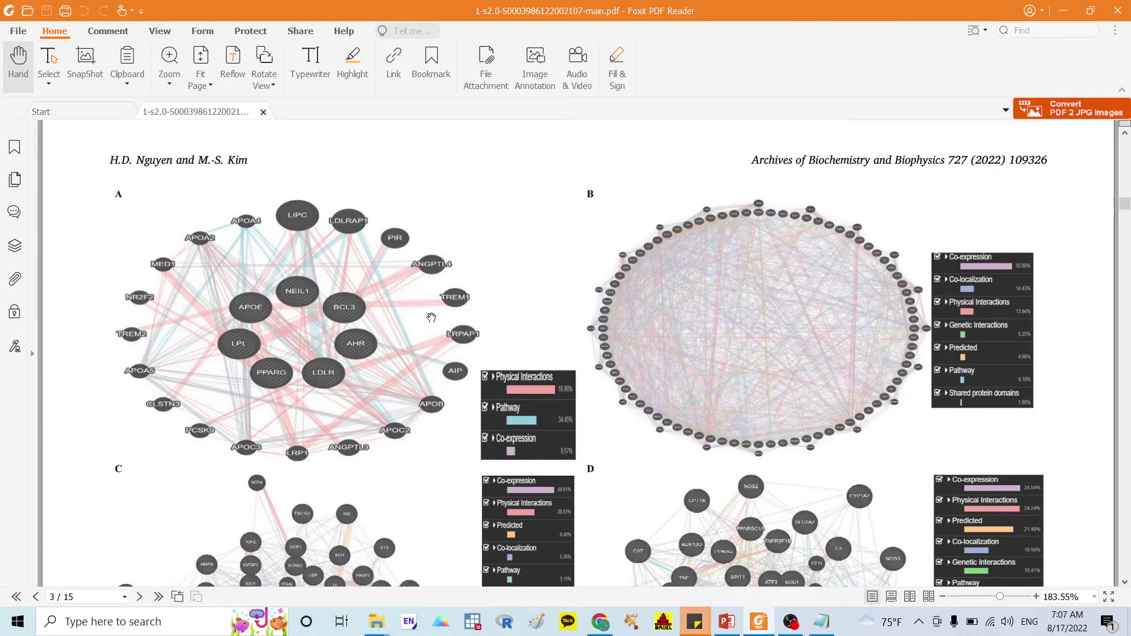
{"action": "scroll", "coordinate": [445, 344], "scroll_direction": "down", "scroll_amount": 2}
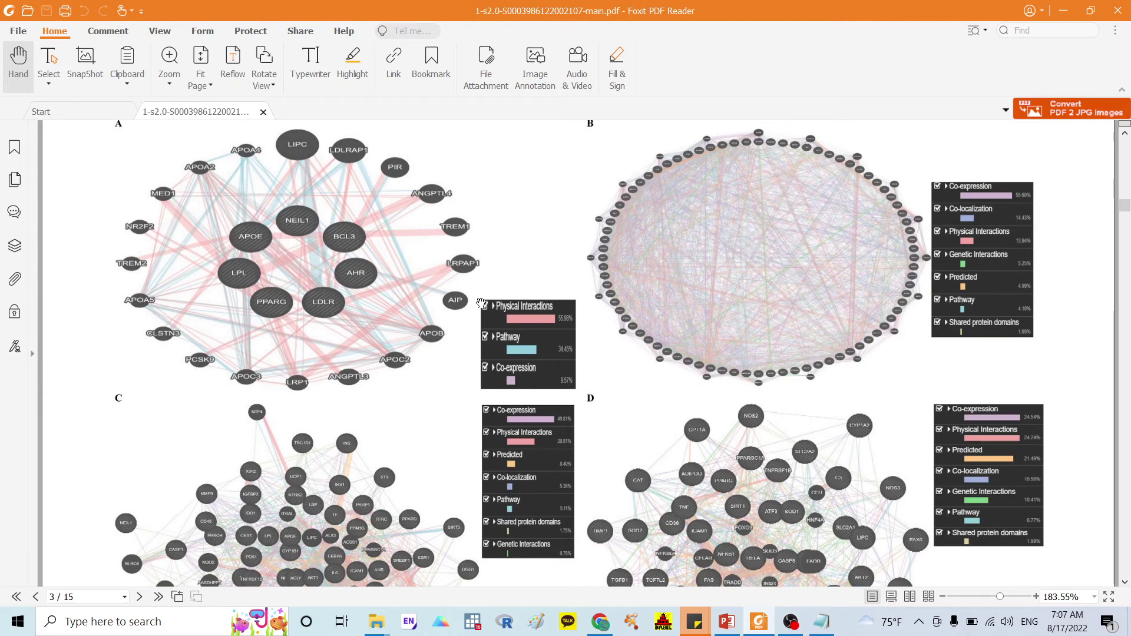
{"action": "left_click", "coordinate": [606, 623]}
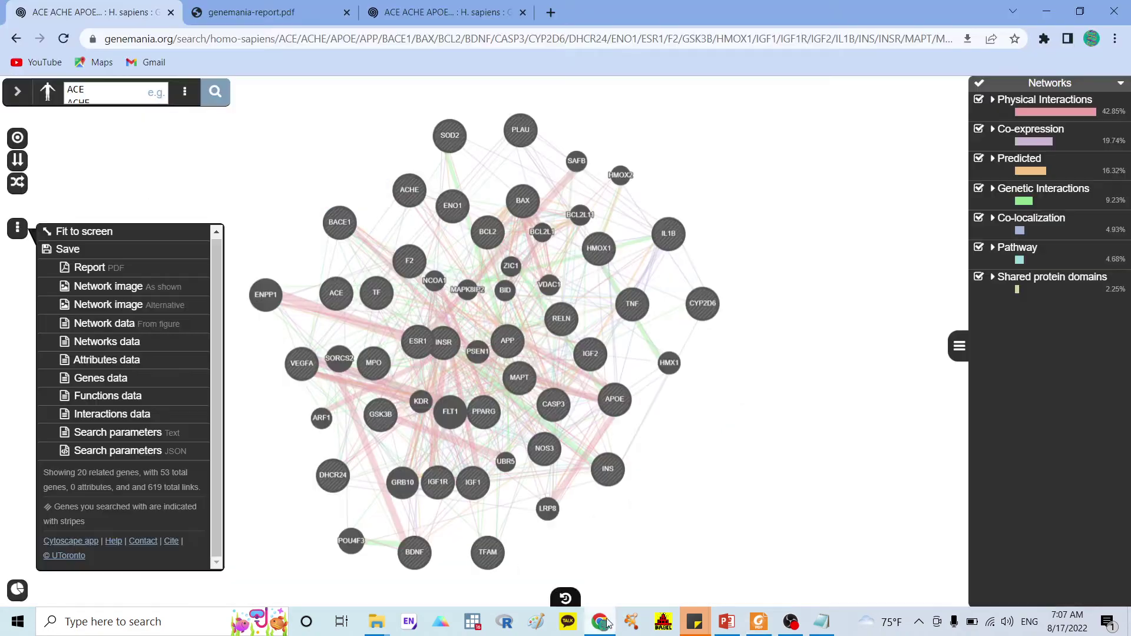
{"action": "left_click", "coordinate": [860, 210]}
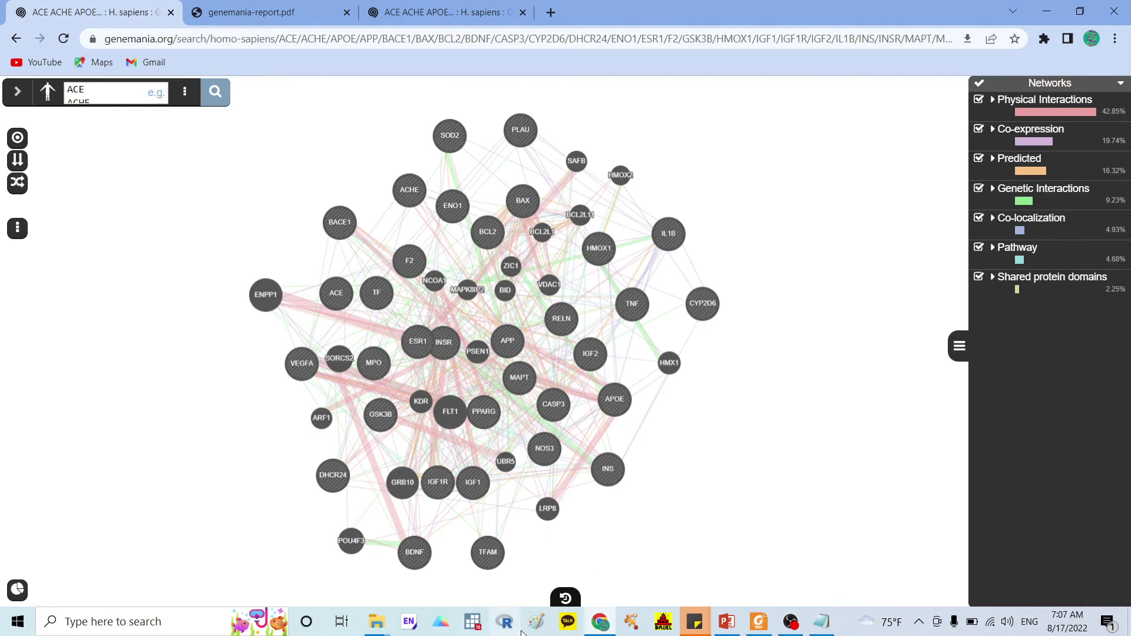
- Switch to Paint, paste the network screenshot and select the list from Physical Interactions to Shared protein domains, about 239 × 350 px
{"action": "left_click", "coordinate": [536, 622]}
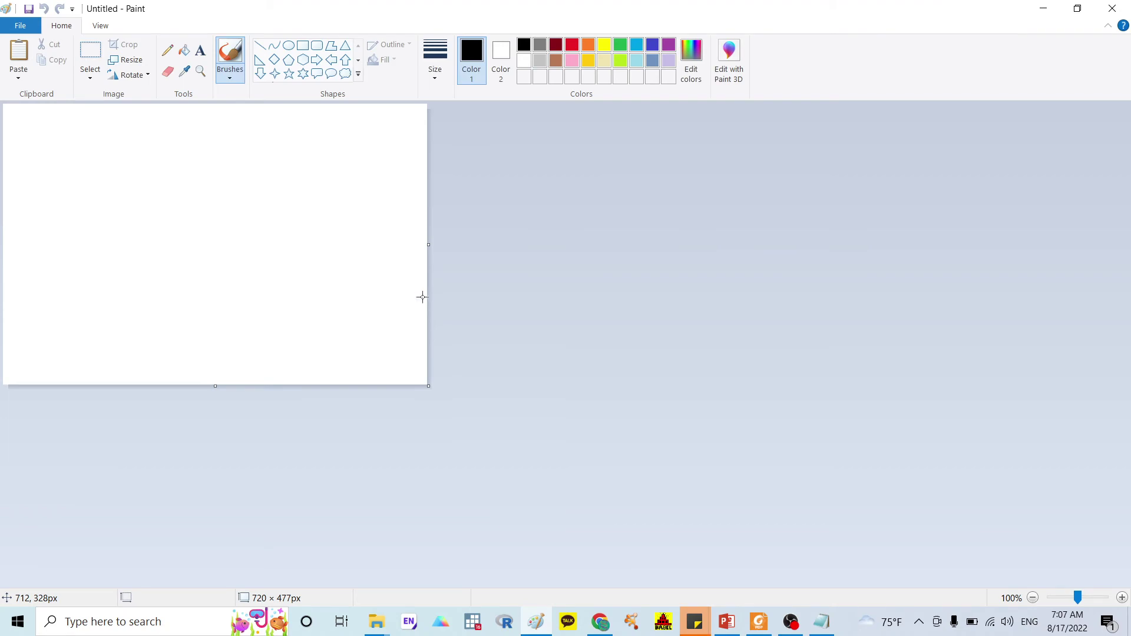
{"action": "key", "text": "ctrl+v"}
{"action": "left_click_drag", "start_coordinate": [618, 330], "coordinate": [81, 264]}
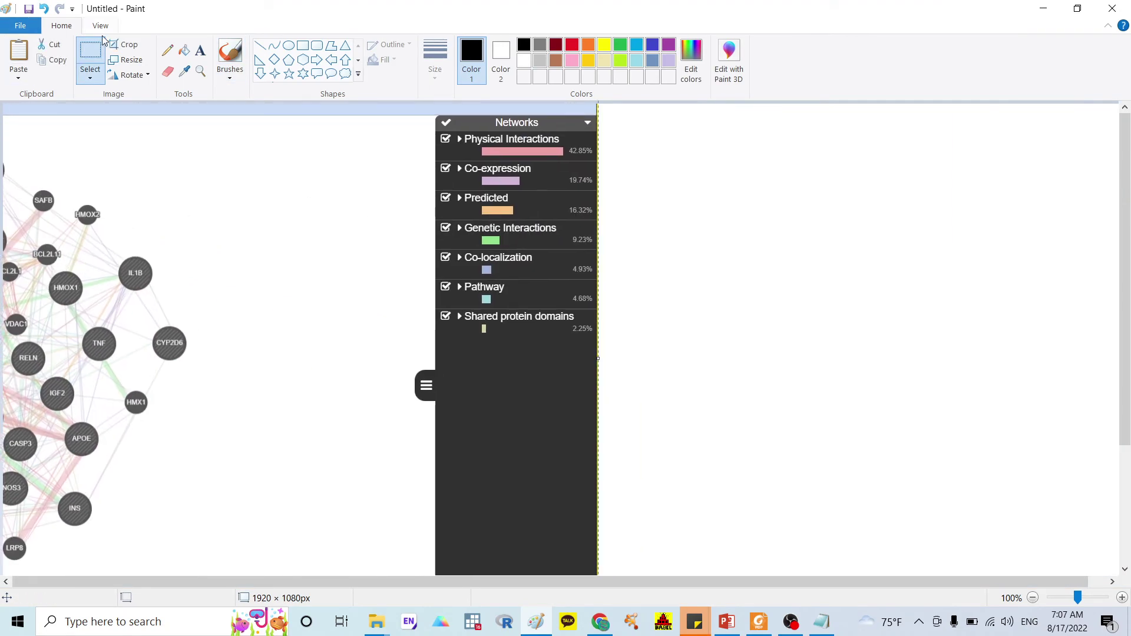
{"action": "left_click", "coordinate": [93, 53]}
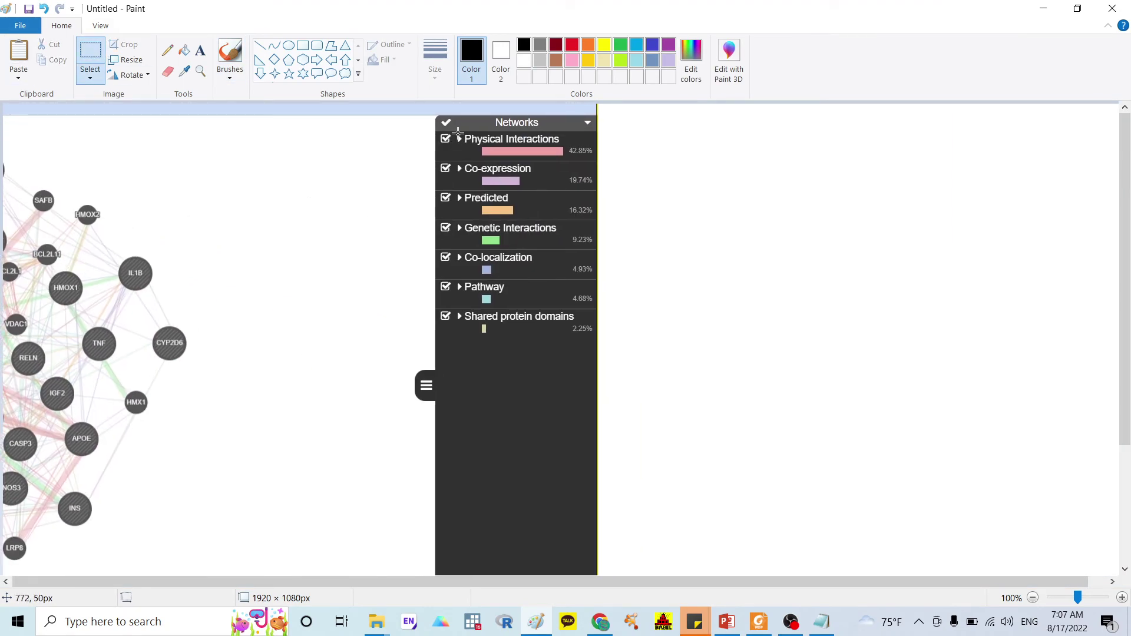
{"action": "left_click_drag", "start_coordinate": [457, 132], "coordinate": [596, 339]}
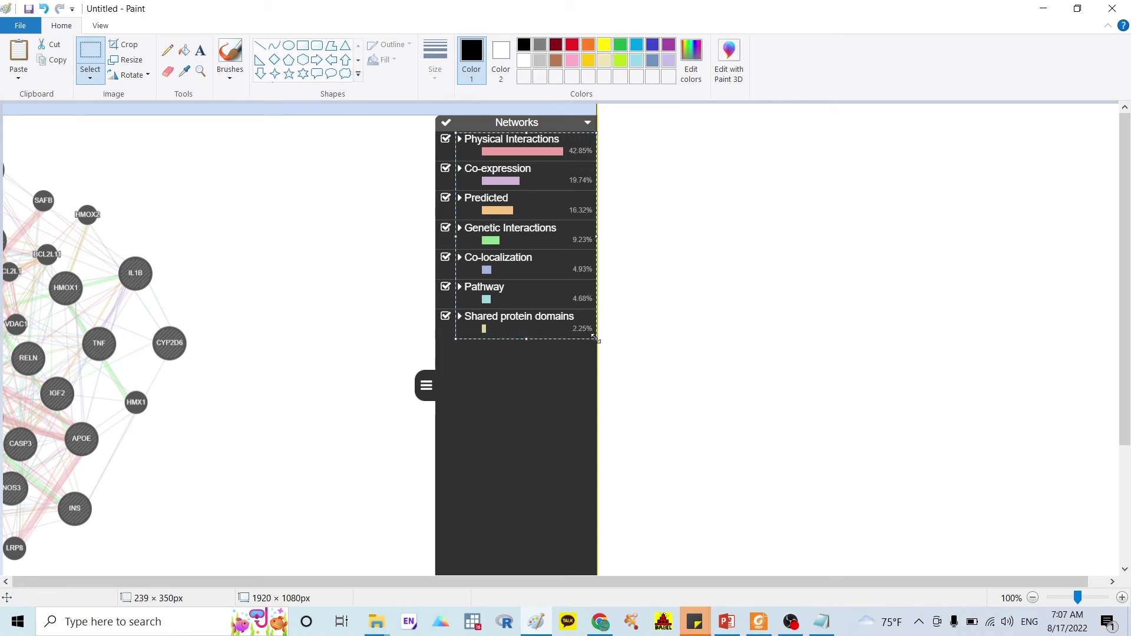
- Switch to Word, create a blank document and paste the copied interaction-type legend into it
{"action": "left_click", "coordinate": [142, 621]}
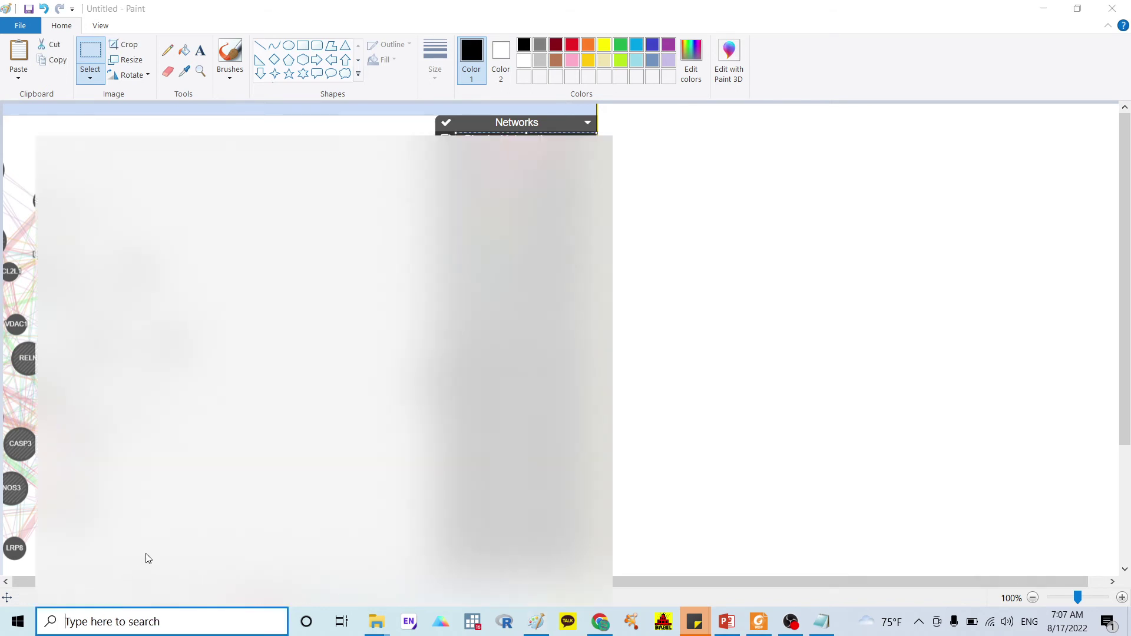
{"action": "key", "text": "Escape"}
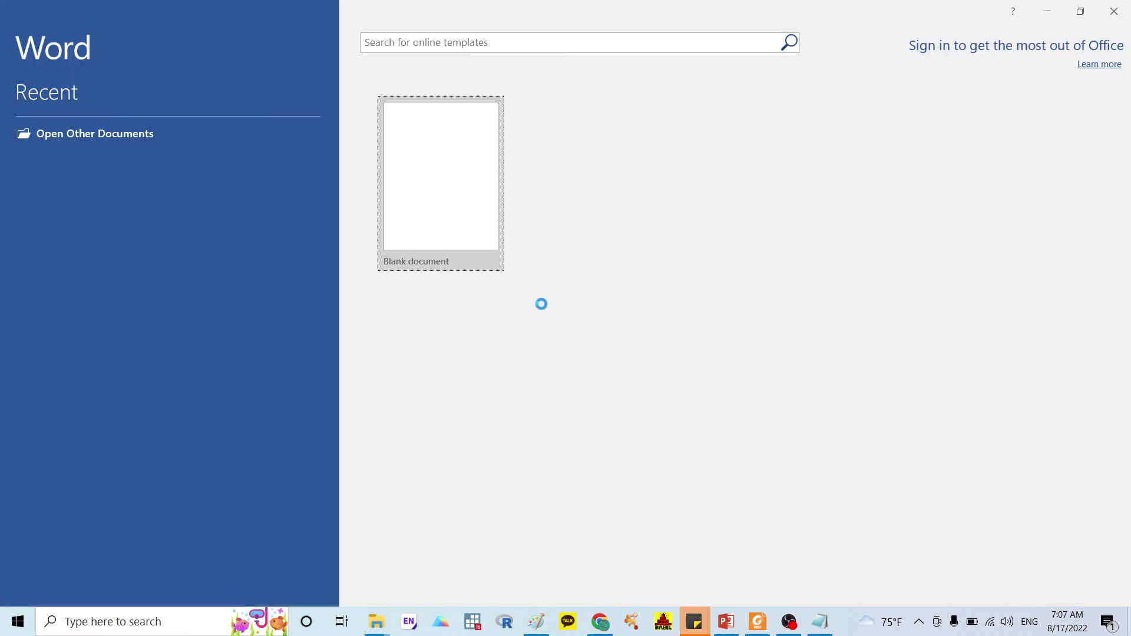
{"action": "key", "text": "Return"}
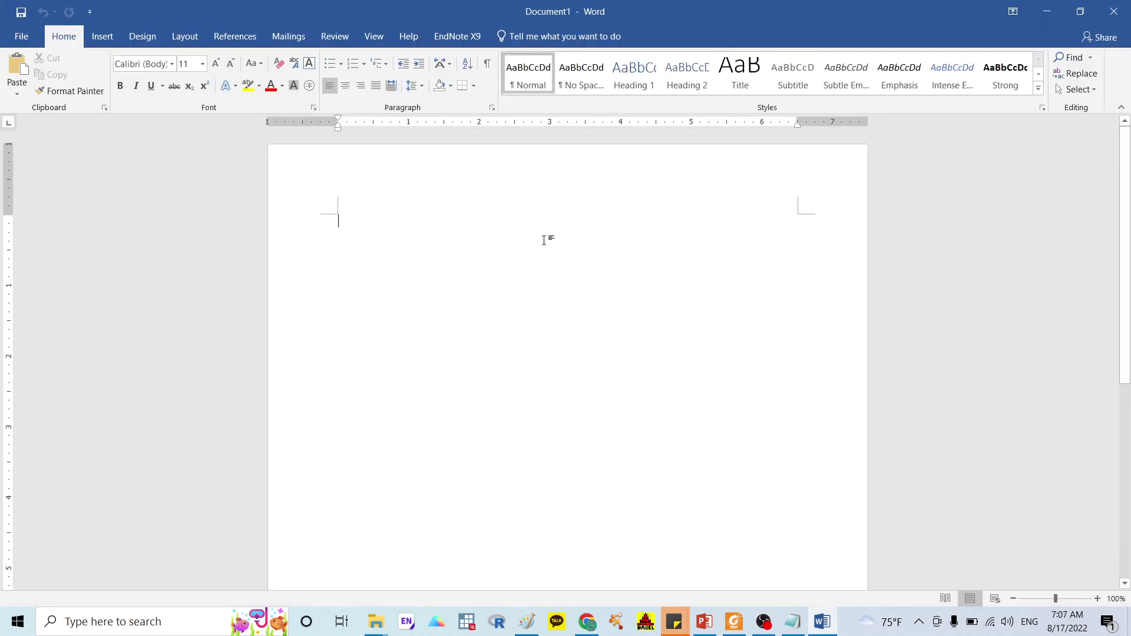
{"action": "key", "text": "ctrl+v"}
{"action": "left_click", "coordinate": [445, 270]}
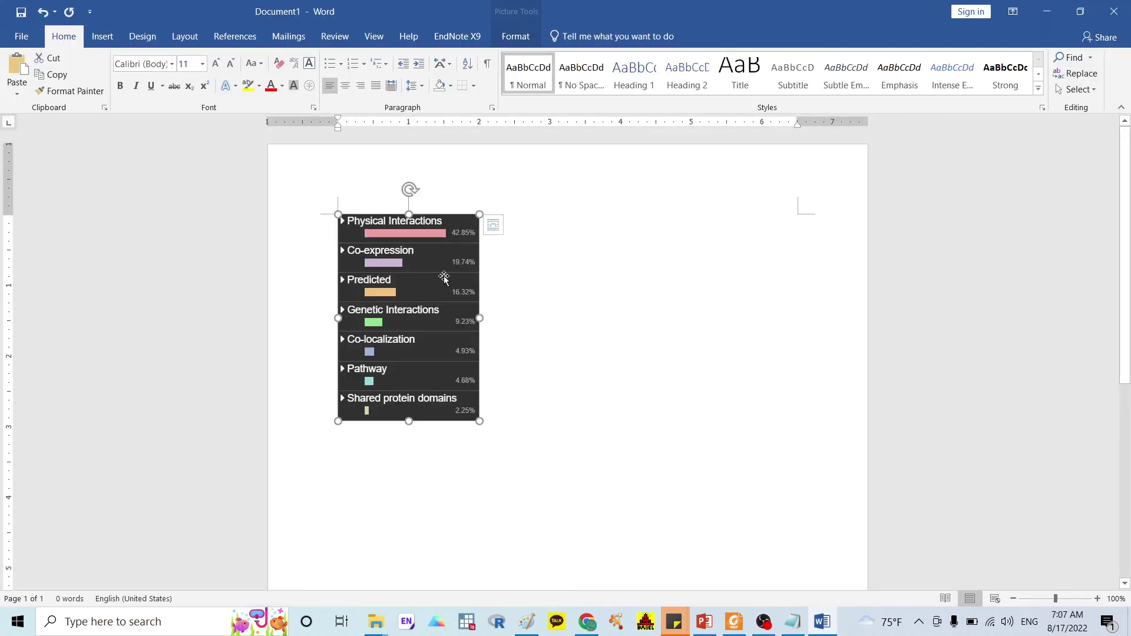
- Set the legend picture's text wrapping to In Front of Text and move it to the lower right area of the page
{"action": "left_click", "coordinate": [498, 227]}
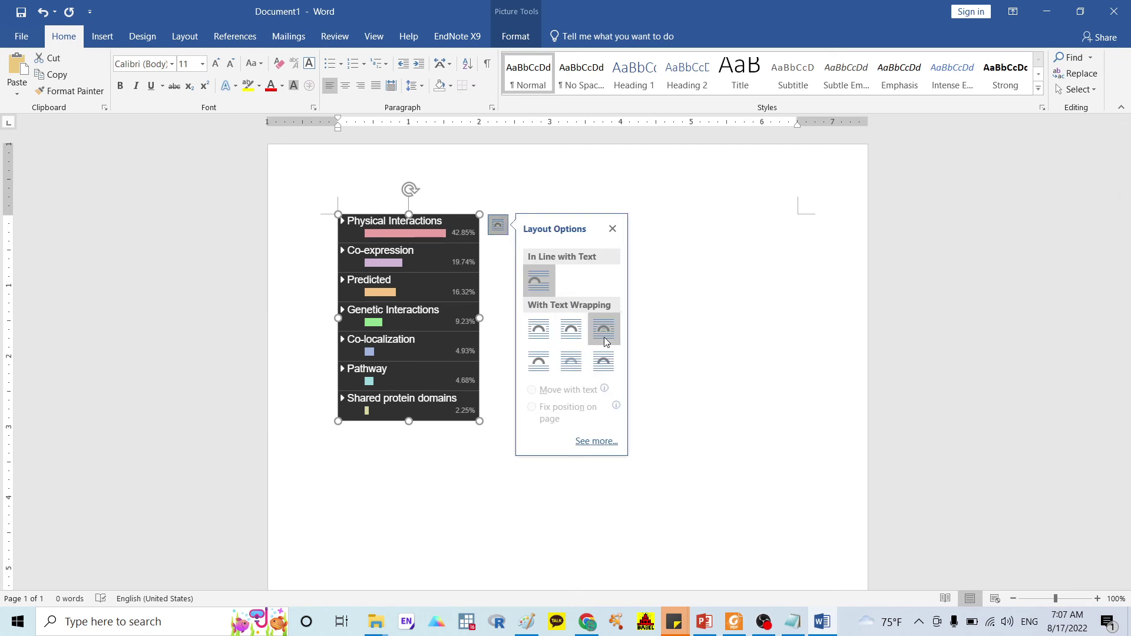
{"action": "left_click", "coordinate": [605, 332]}
{"action": "left_click", "coordinate": [602, 361]}
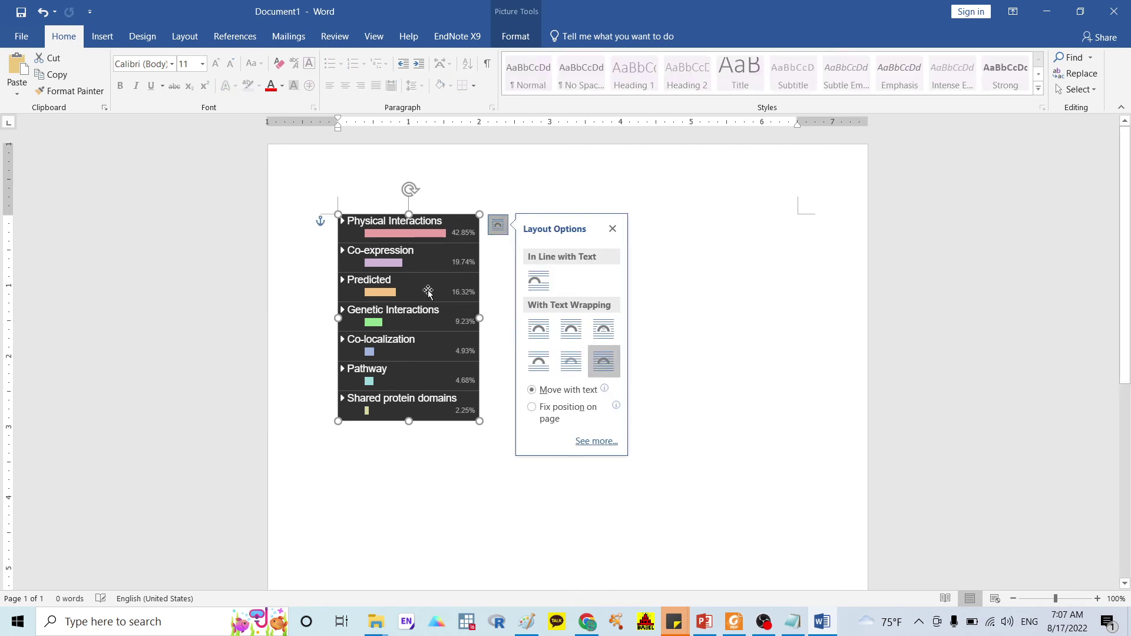
{"action": "left_click_drag", "start_coordinate": [429, 293], "coordinate": [713, 499]}
{"action": "scroll", "coordinate": [677, 356], "scroll_direction": "down", "scroll_amount": 2}
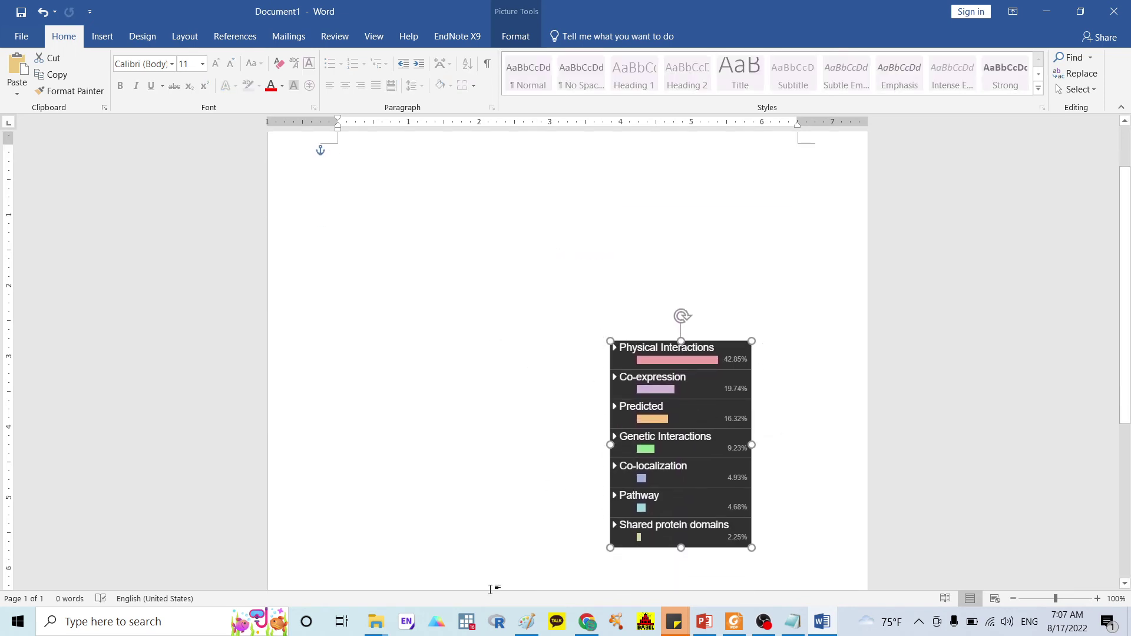
- Copy the genemania-network JPG from the Downloads folder and paste it at the start of the Word document
{"action": "mouse_move", "coordinate": [375, 625]}
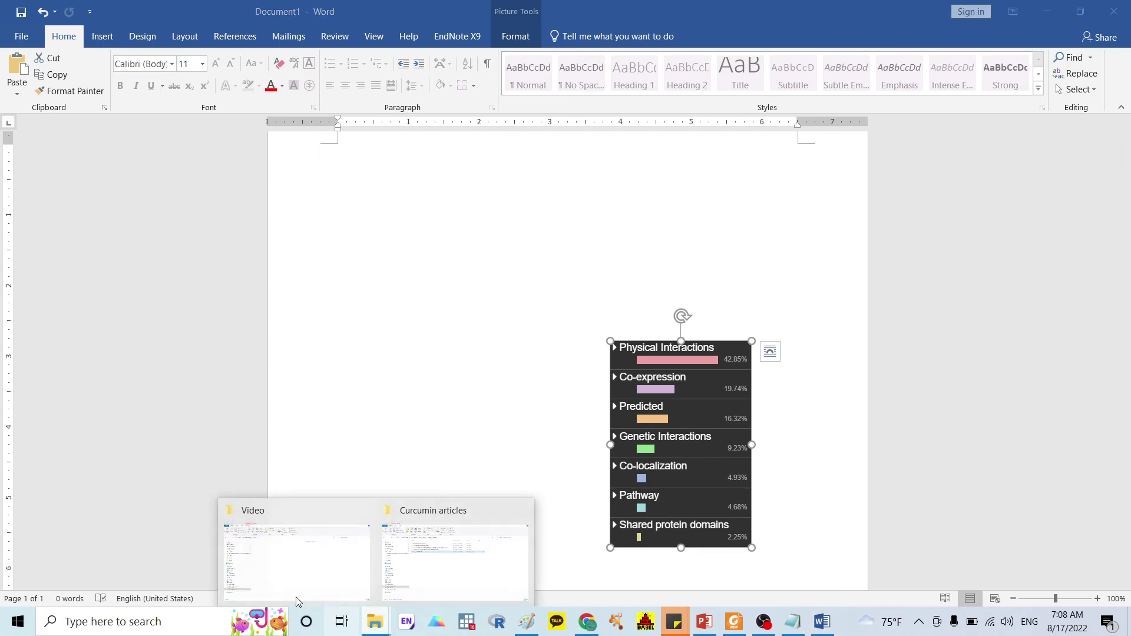
{"action": "left_click", "coordinate": [269, 580]}
{"action": "left_click", "coordinate": [63, 188]}
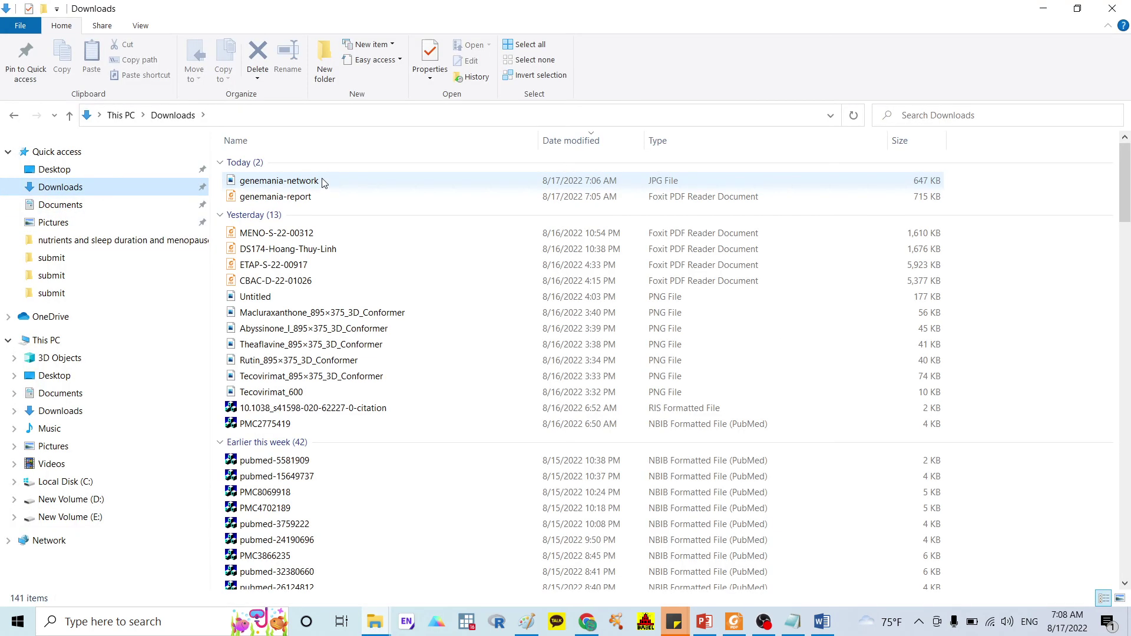
{"action": "left_click", "coordinate": [322, 181]}
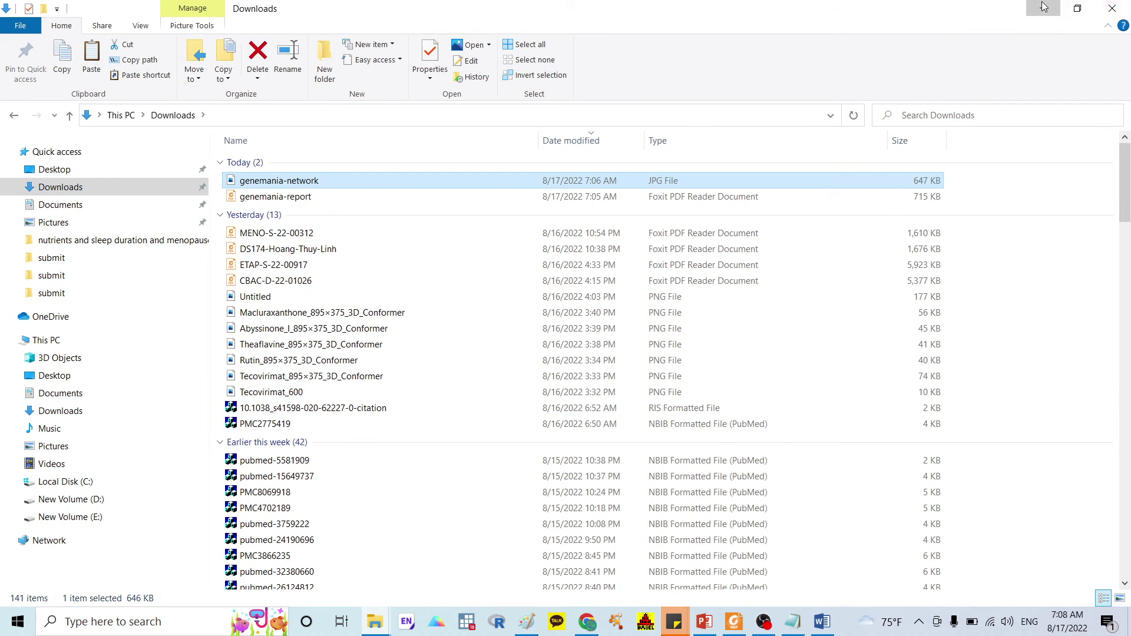
{"action": "left_click", "coordinate": [1112, 9]}
{"action": "left_click", "coordinate": [421, 193]}
{"action": "key", "text": "ctrl+v"}
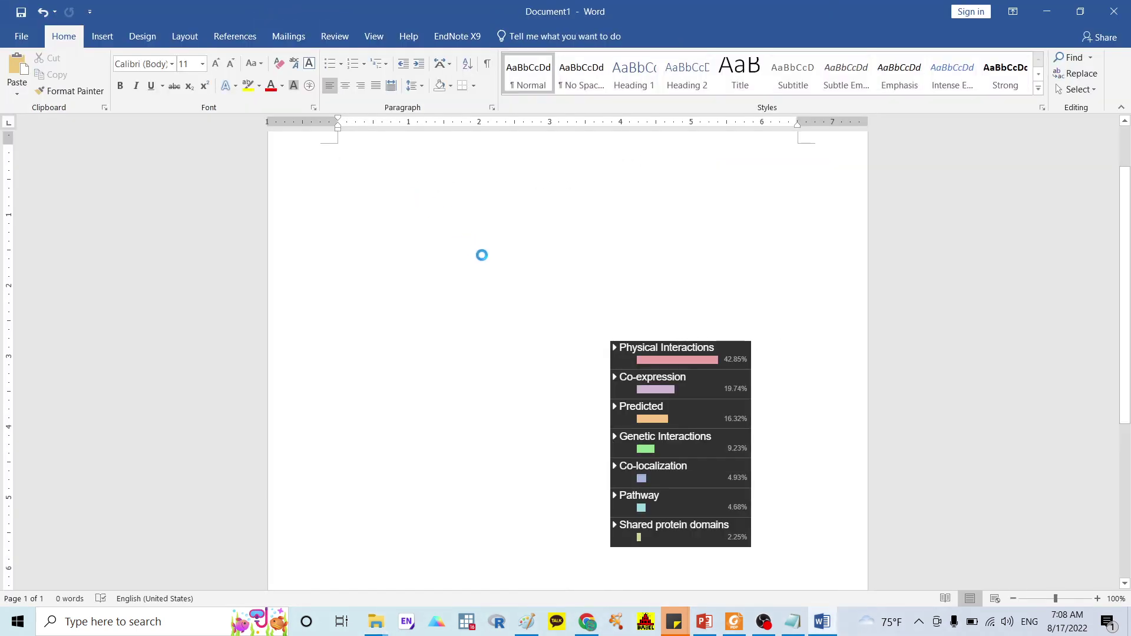
- Move the legend to the network image's lower right corner and shrink it to fit beside the INS and LRP8 nodes
{"action": "left_click_drag", "start_coordinate": [677, 396], "coordinate": [807, 449]}
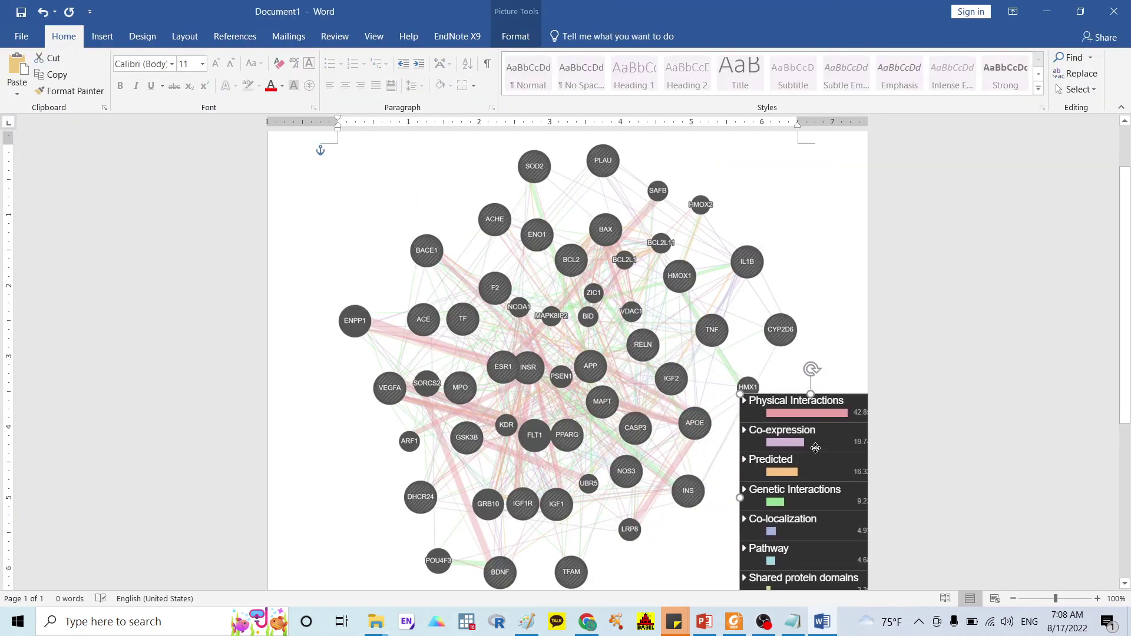
{"action": "left_click_drag", "start_coordinate": [740, 396], "coordinate": [742, 450]}
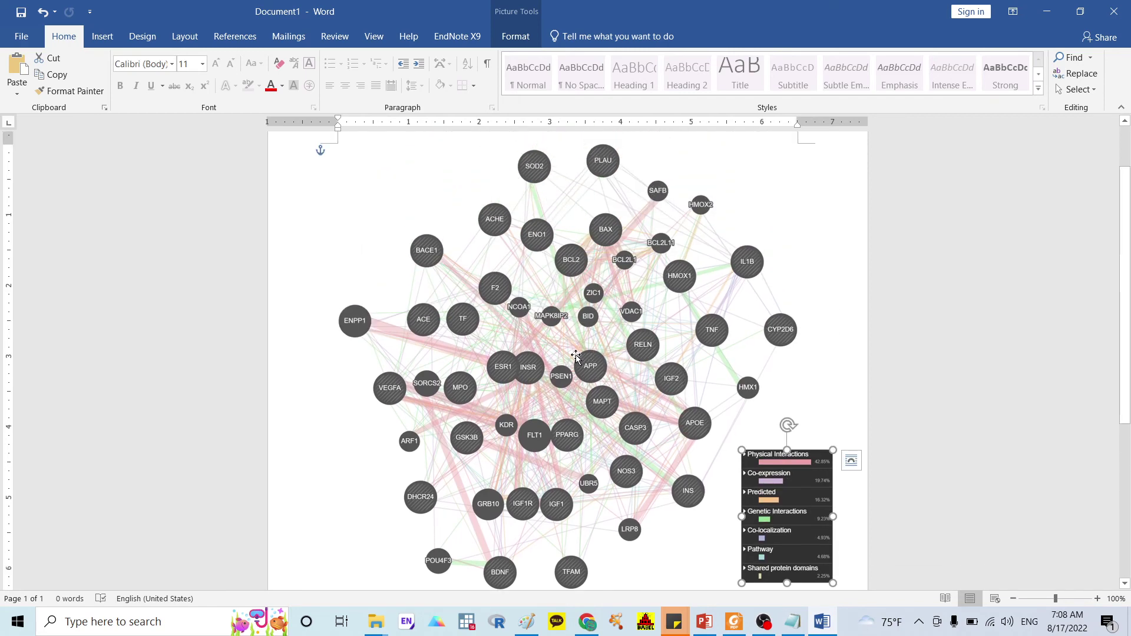
{"action": "scroll", "coordinate": [576, 356], "scroll_direction": "down", "scroll_amount": 3}
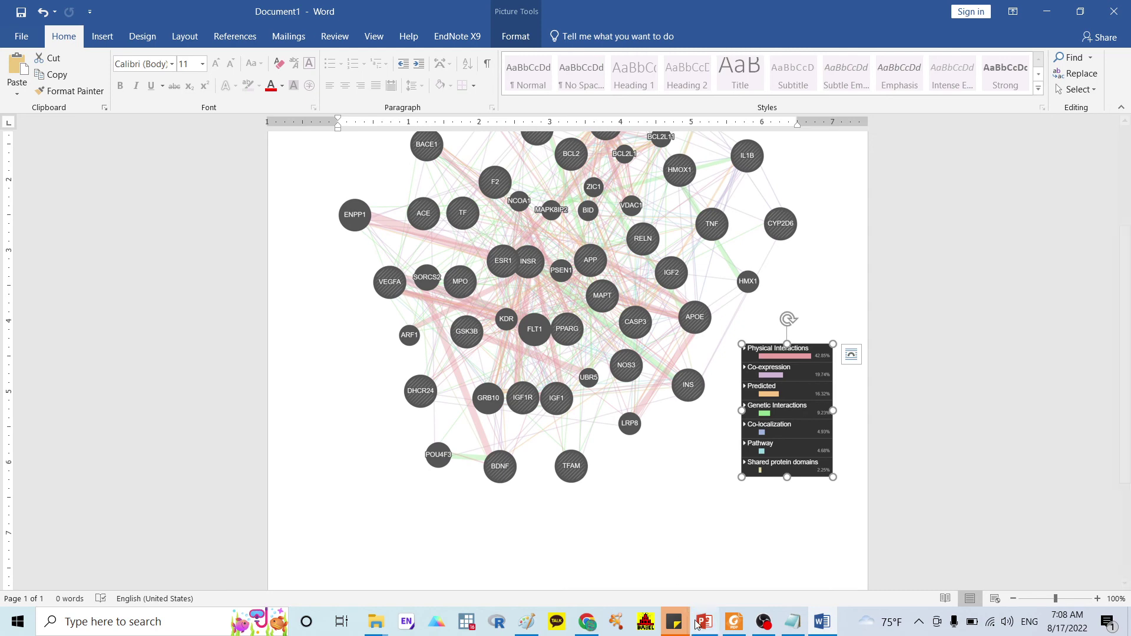